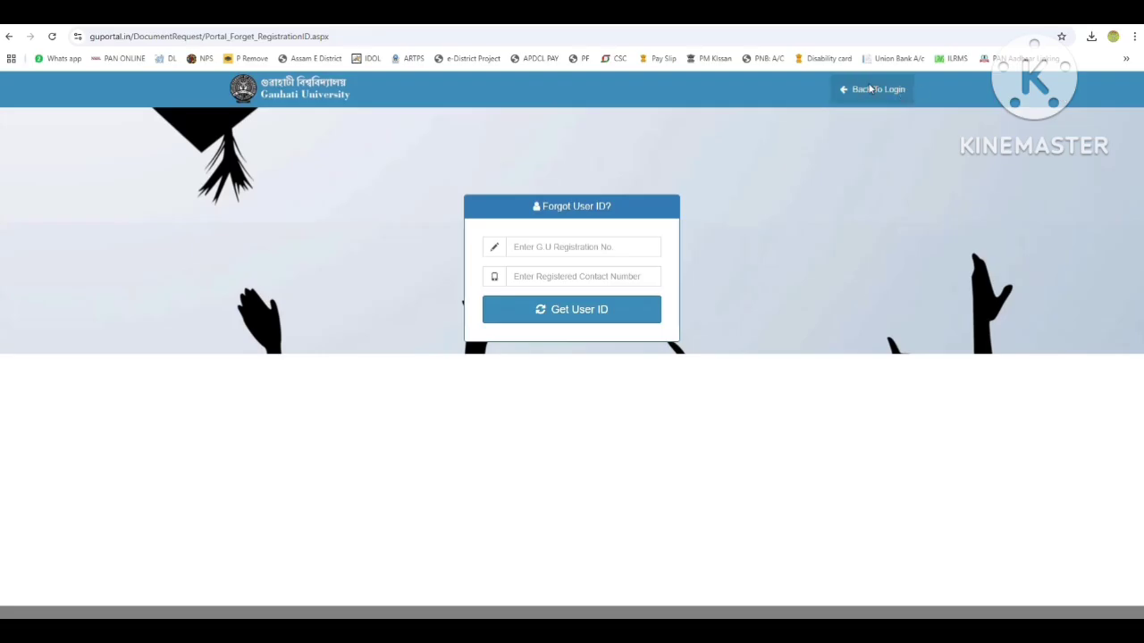
Go back to the portal sign-in page and open the New User registration form.
click(874, 89)
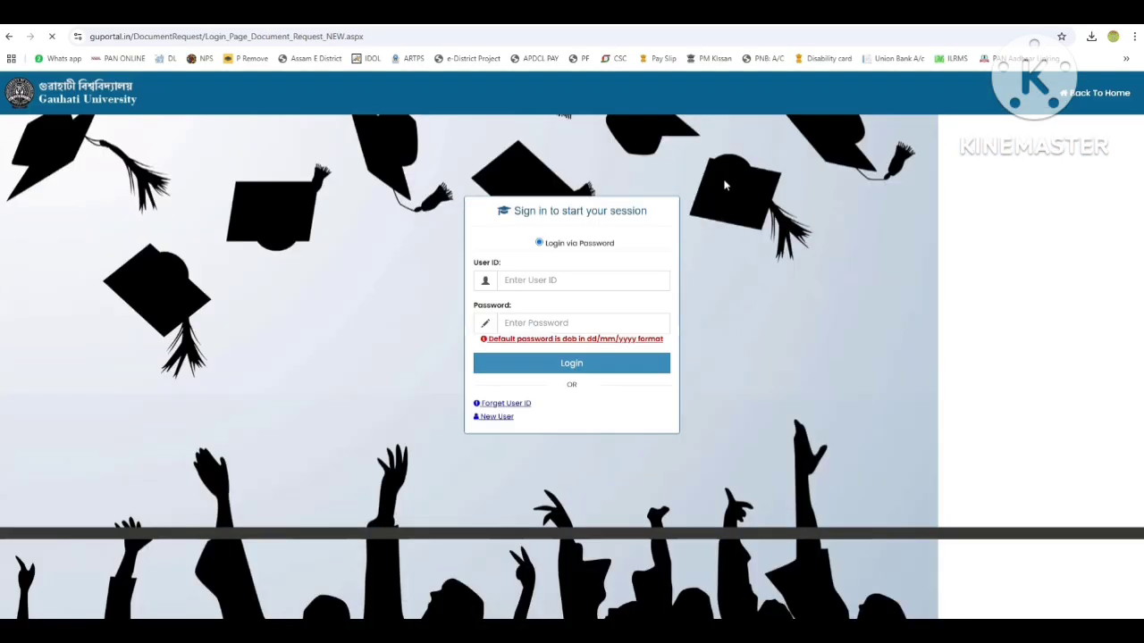
click(496, 416)
Enter the student's registration number and set Student Category to OBC/MOBC.
click(266, 191)
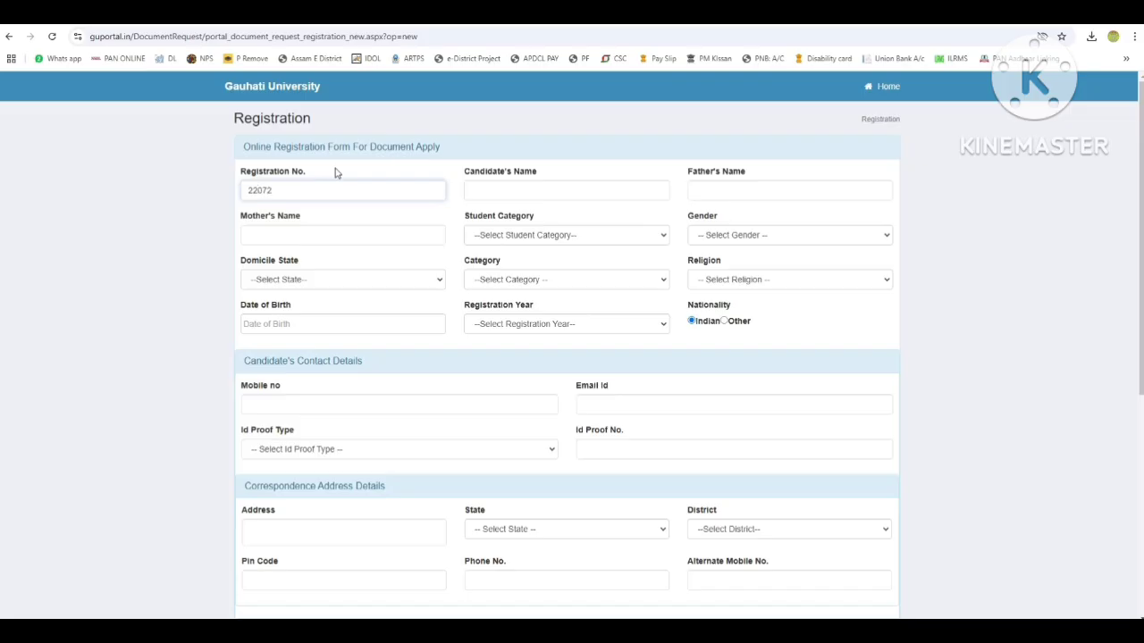
text(783)
click(498, 191)
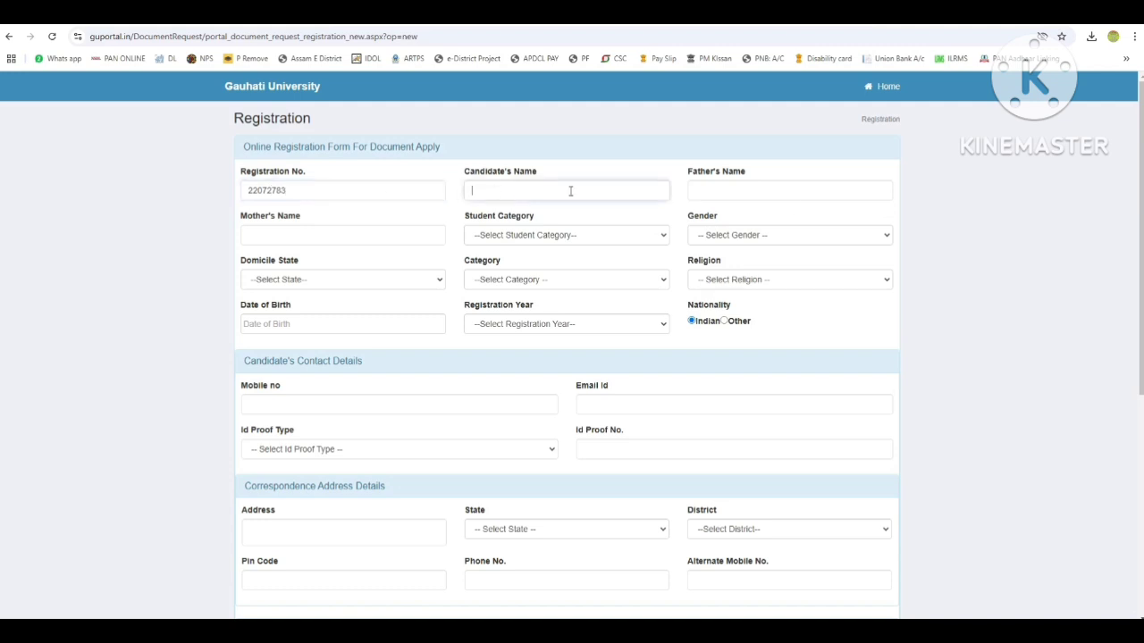
click(508, 239)
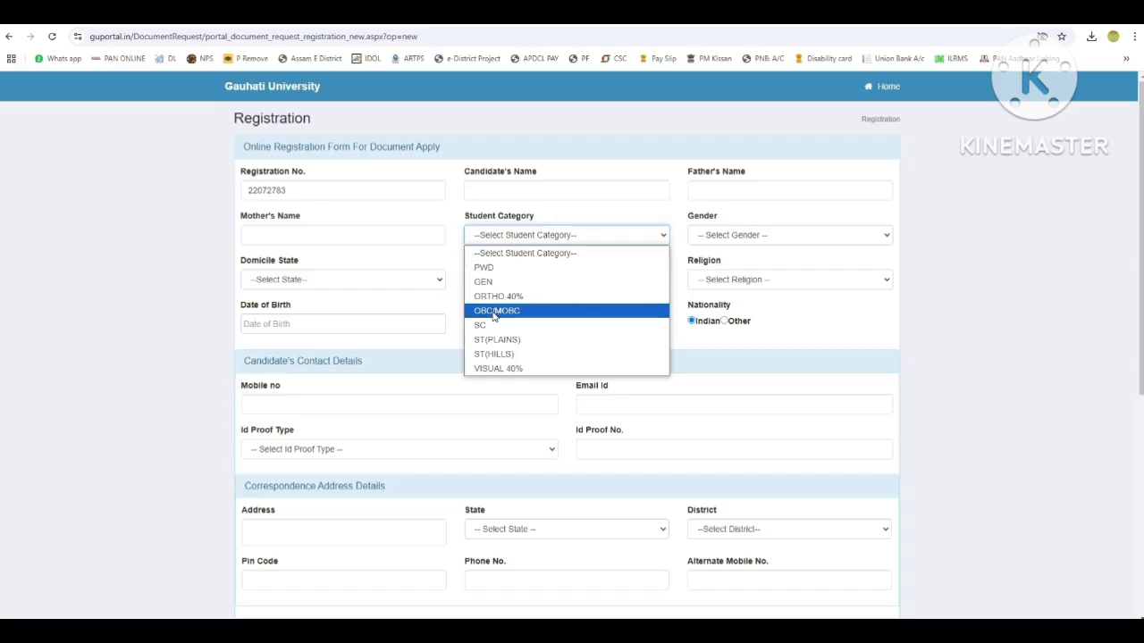
click(522, 319)
Set gender Male, domicile state Assam, category TRADITIONAL and religion Hinduism.
click(733, 236)
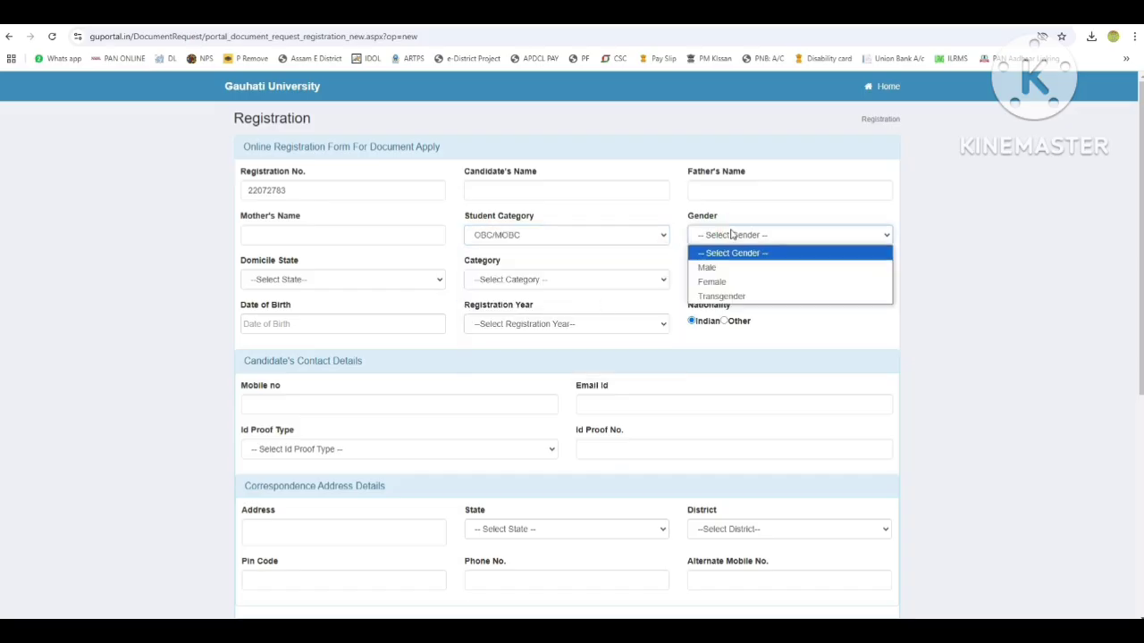
click(706, 267)
click(277, 279)
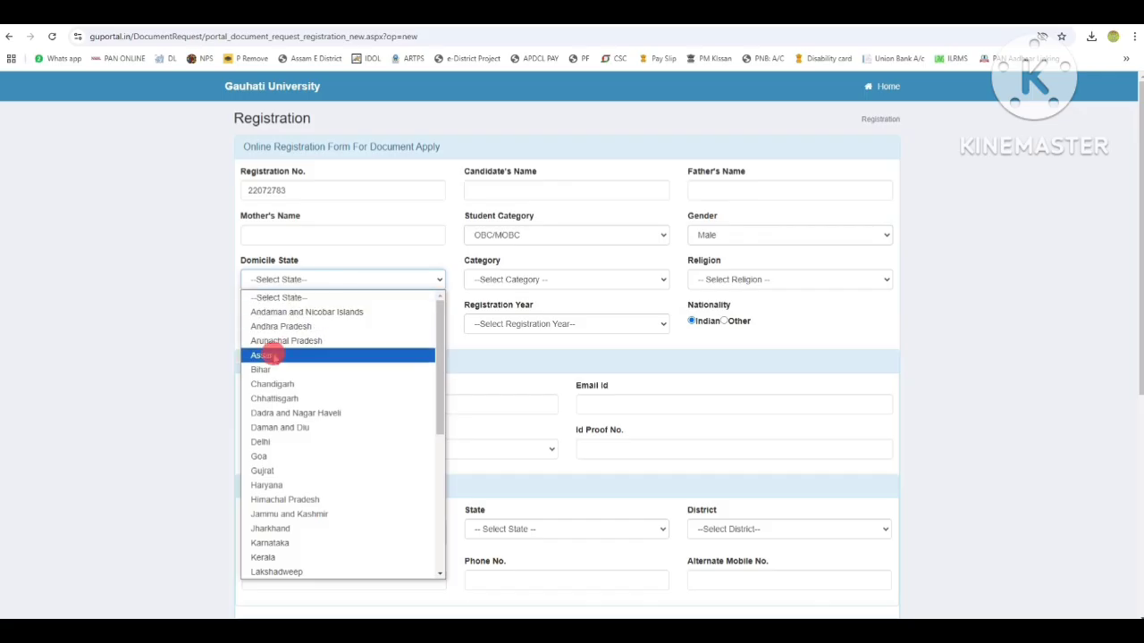
click(268, 355)
click(509, 280)
click(503, 312)
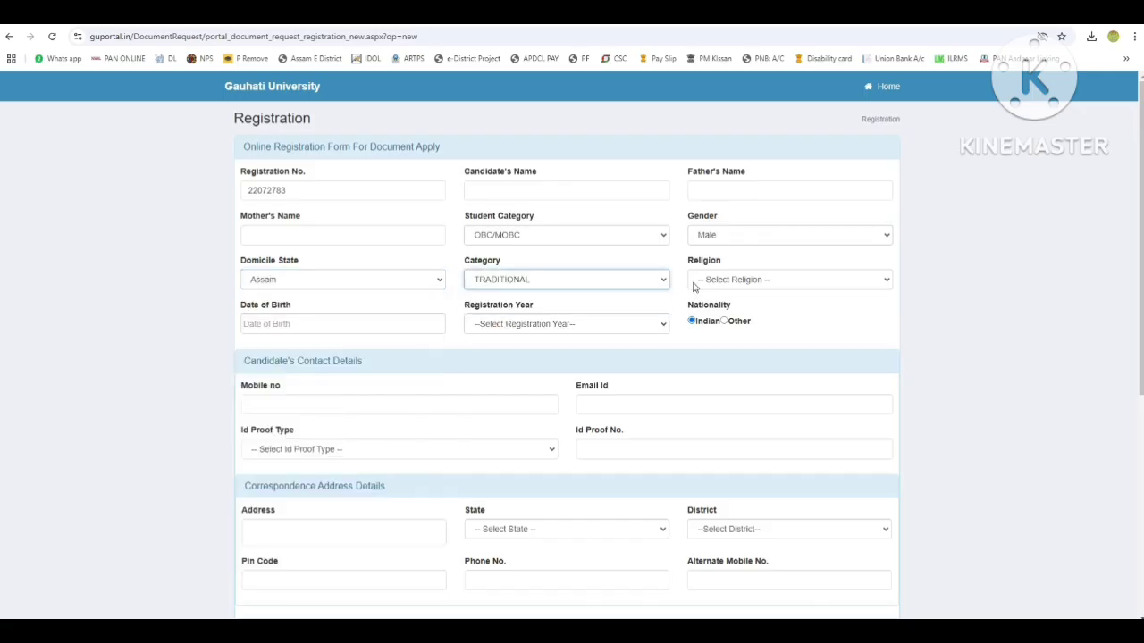
click(715, 280)
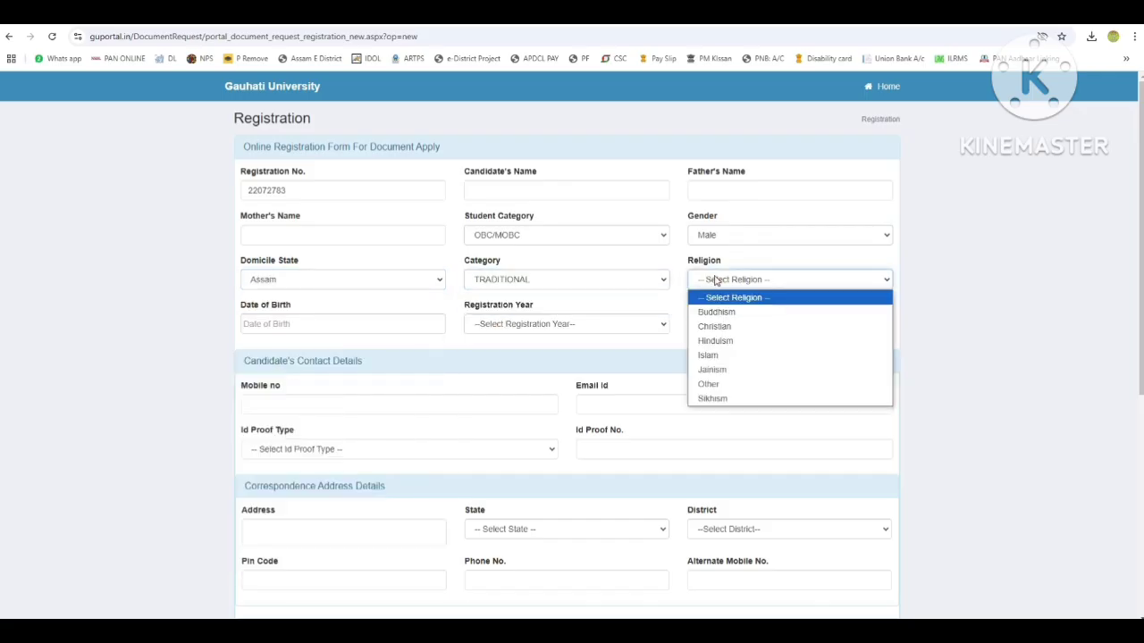
click(720, 342)
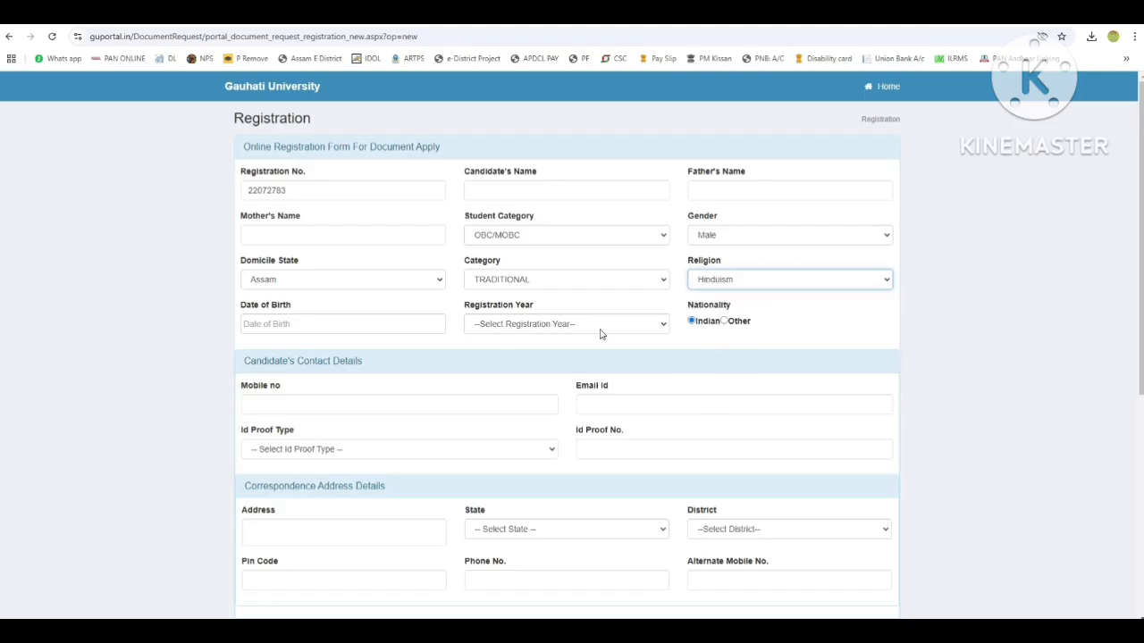
click(513, 327)
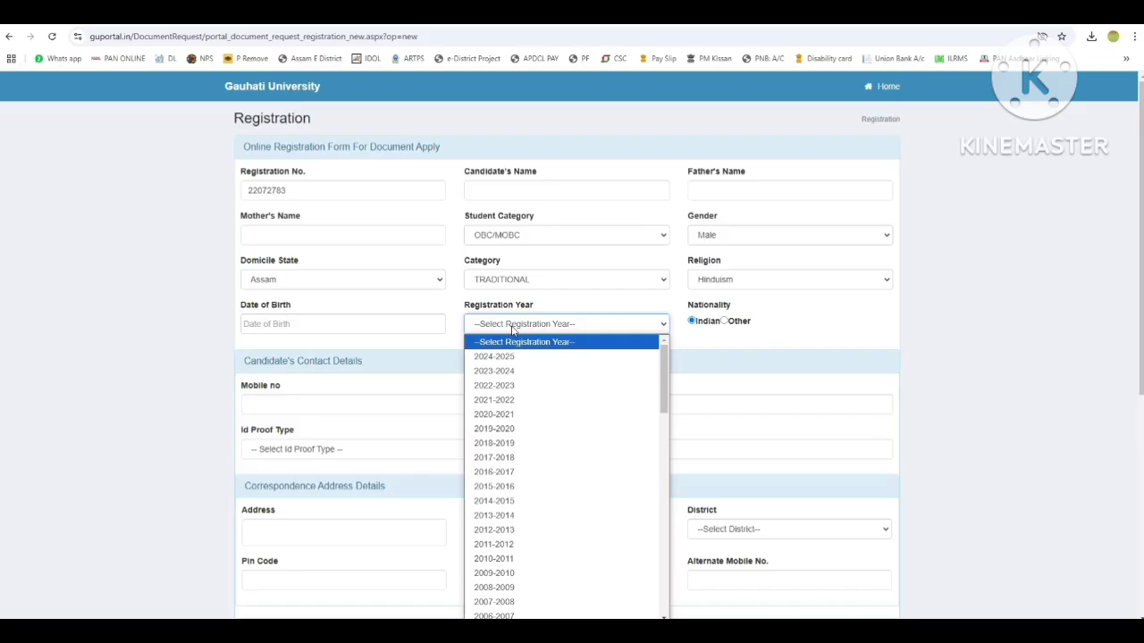
scroll(511, 373, down, 8)
scroll(510, 373, up, 8)
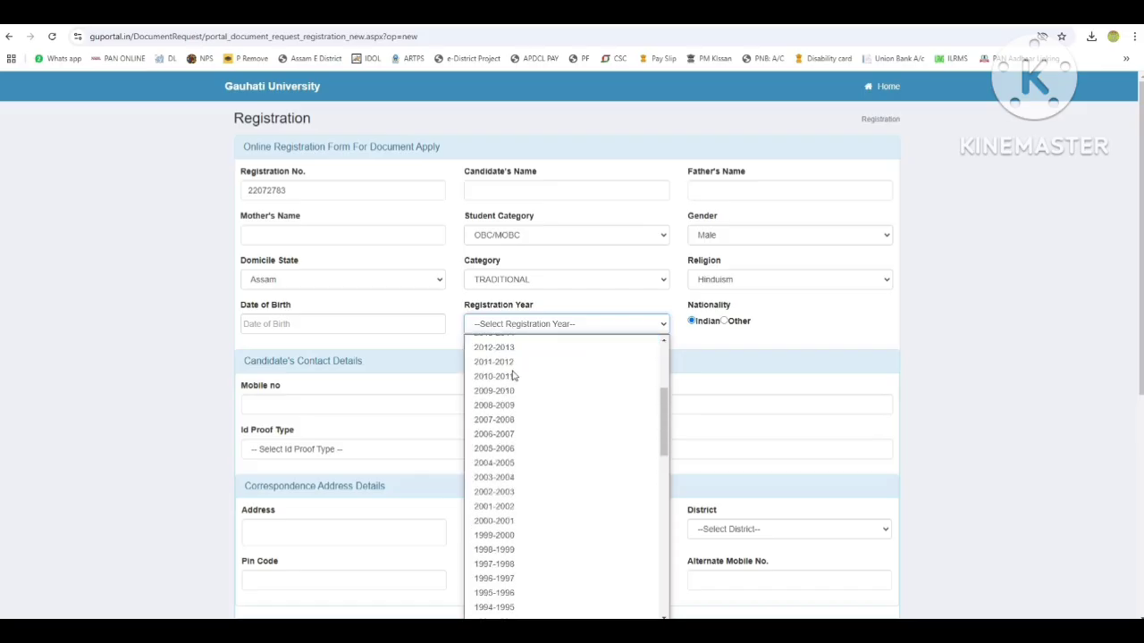
Set registration year 2023-2024 and ID proof type AADHAAR(UID), then enter its number.
click(503, 373)
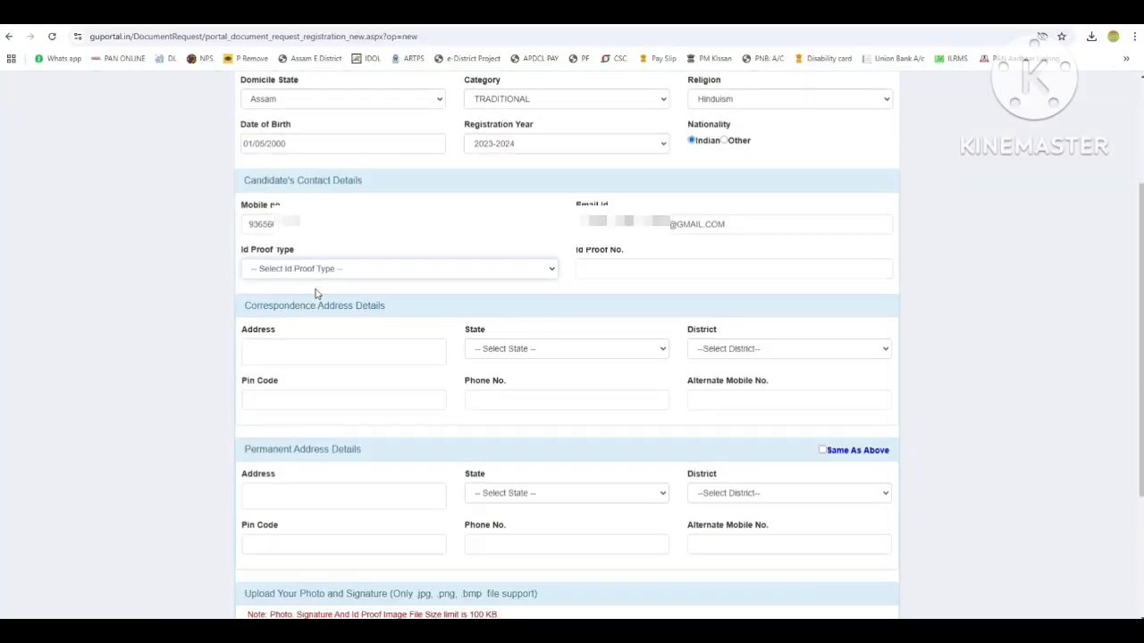
click(269, 270)
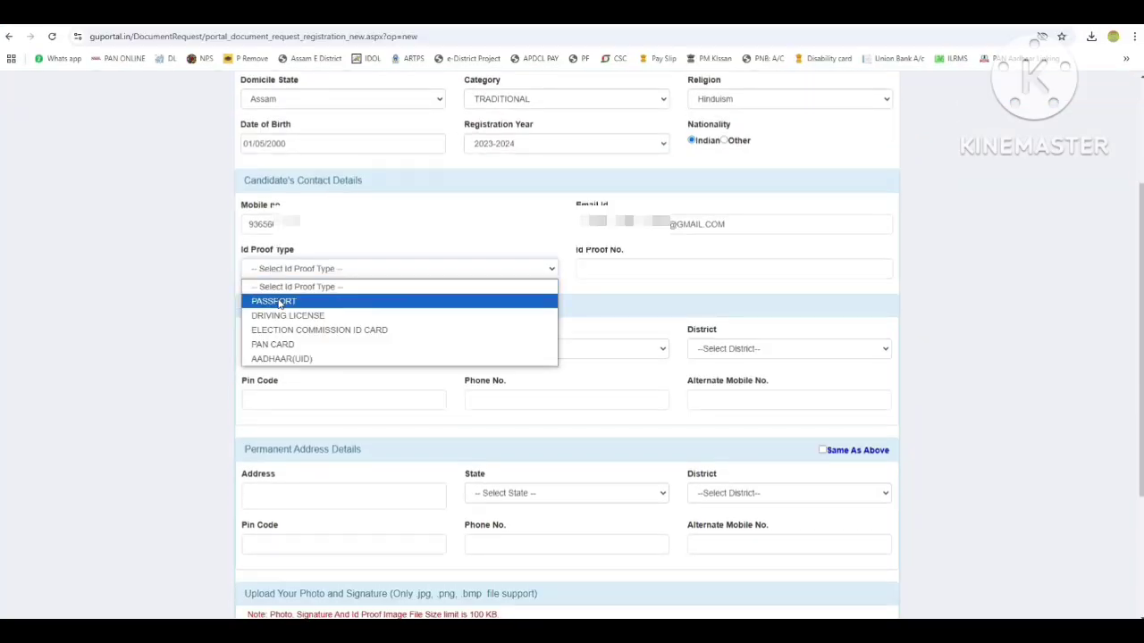
click(277, 359)
click(608, 258)
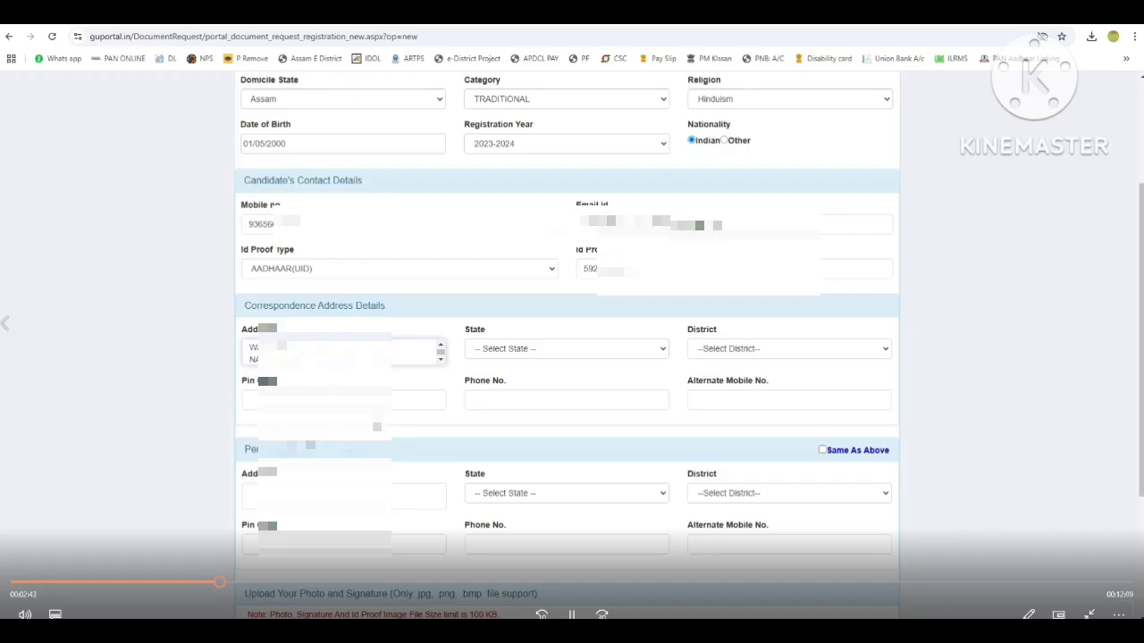
Set the correspondence address state to Assam and finish the remaining address details.
click(472, 348)
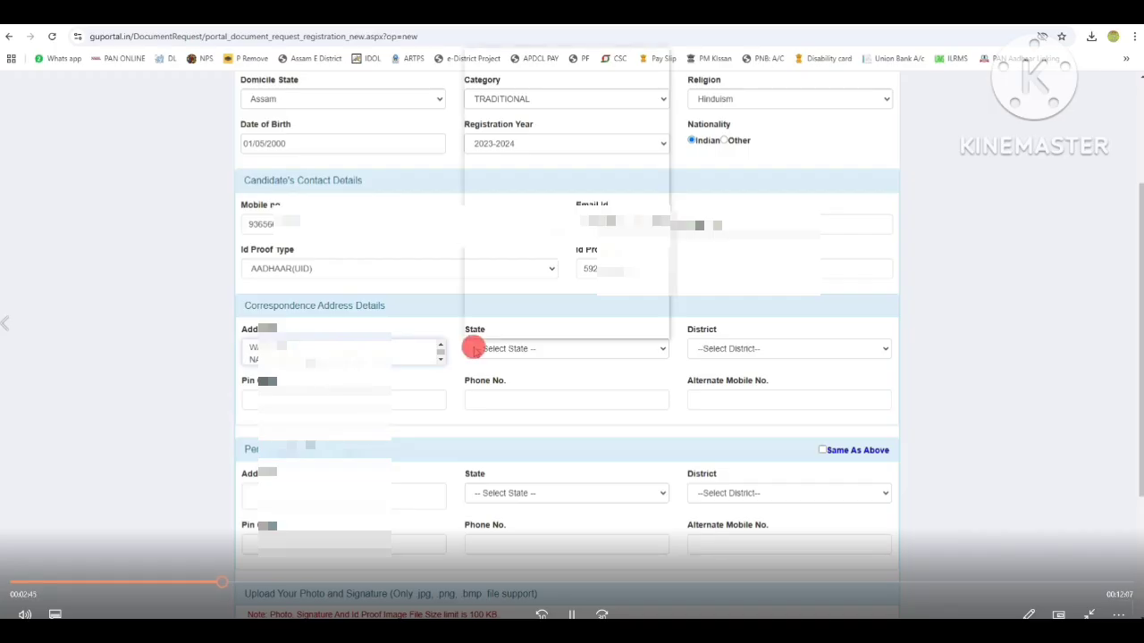
click(501, 117)
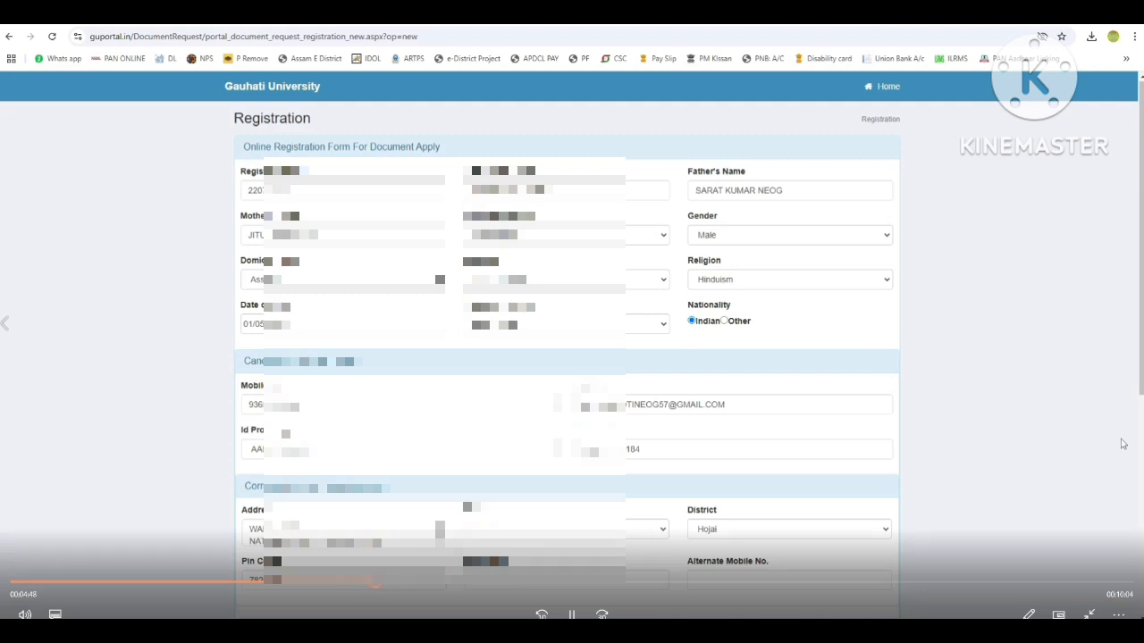
key(space)
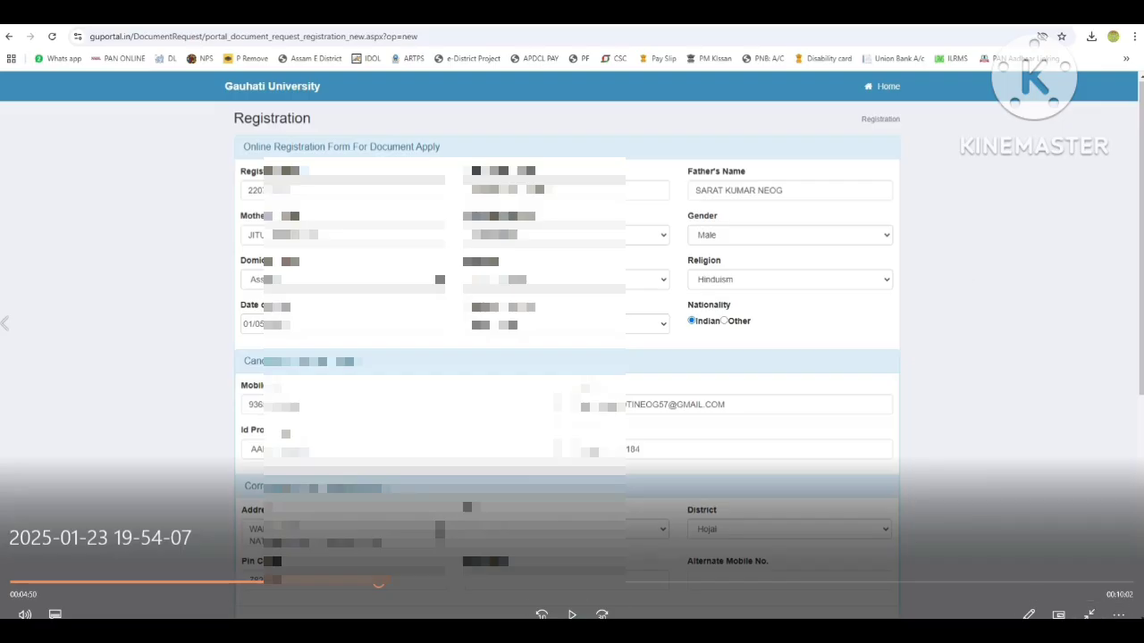
click(480, 629)
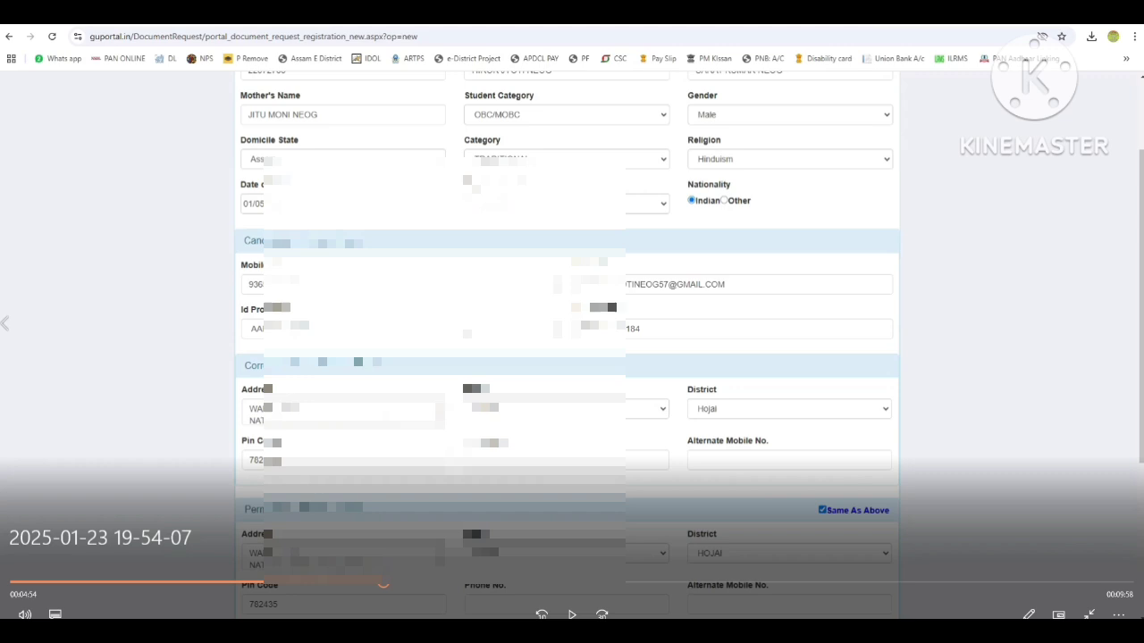
Leave the X2 Screen Recorder folder and return to the registration confirmation page.
key(space)
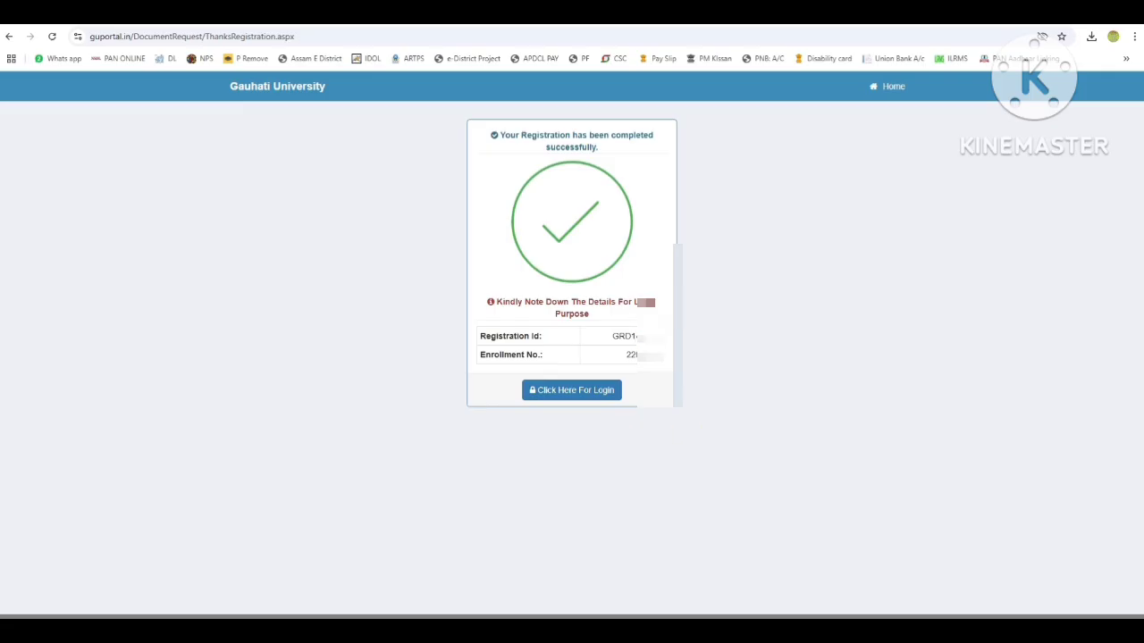
Save the registration confirmation to the Desktop as the PDF 'GAUHATI UNIVERSITY'.
key(ctrl+p)
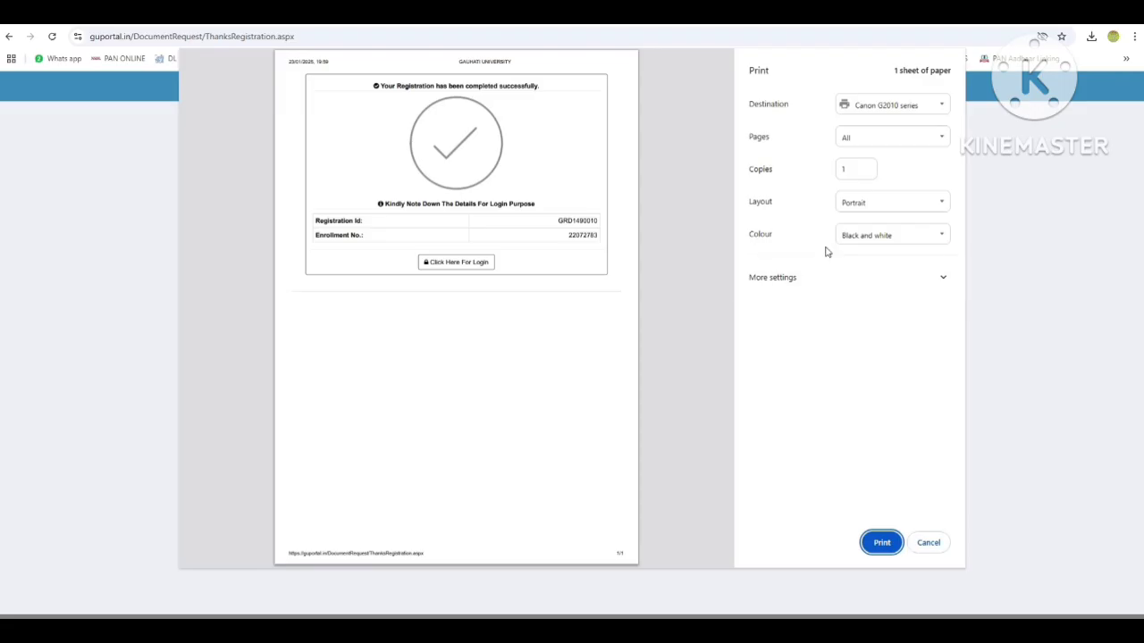
click(877, 114)
click(877, 150)
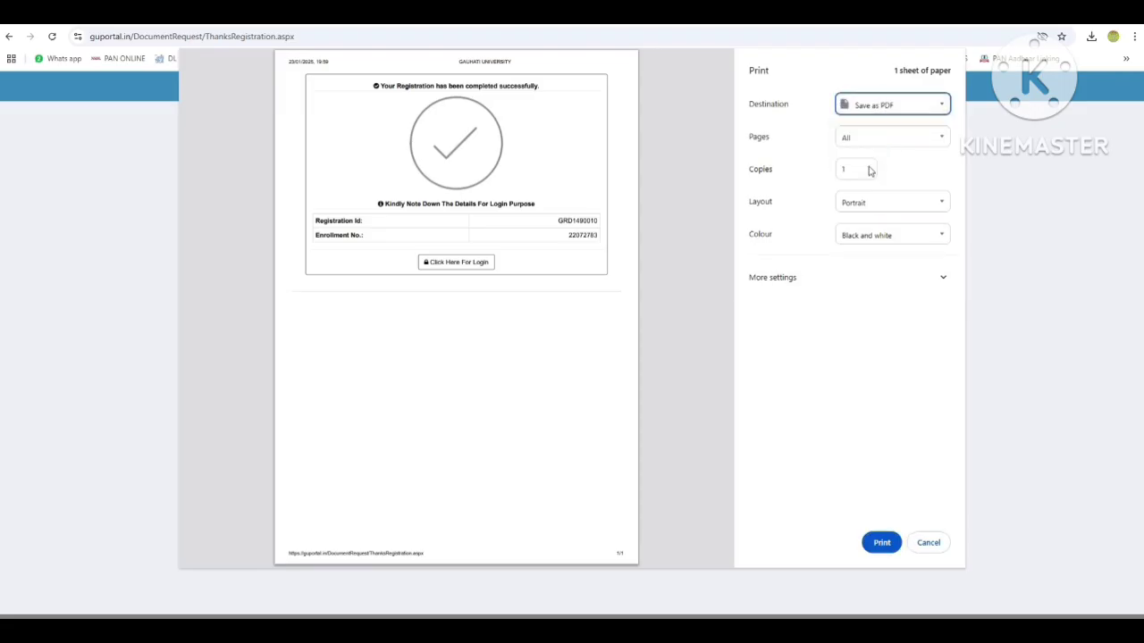
click(880, 544)
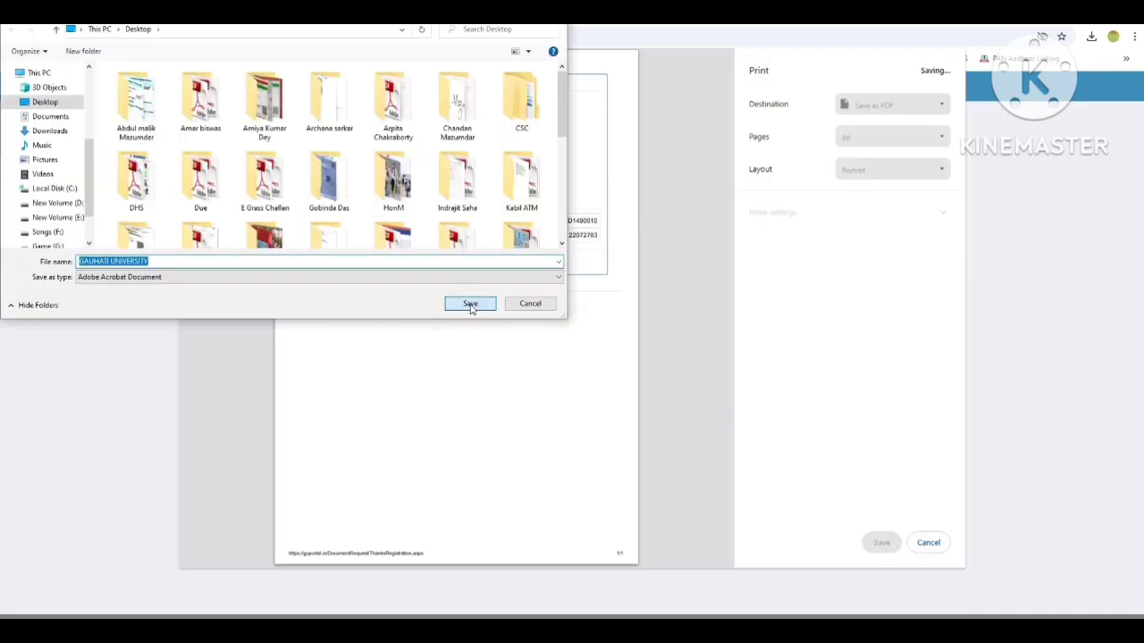
click(468, 304)
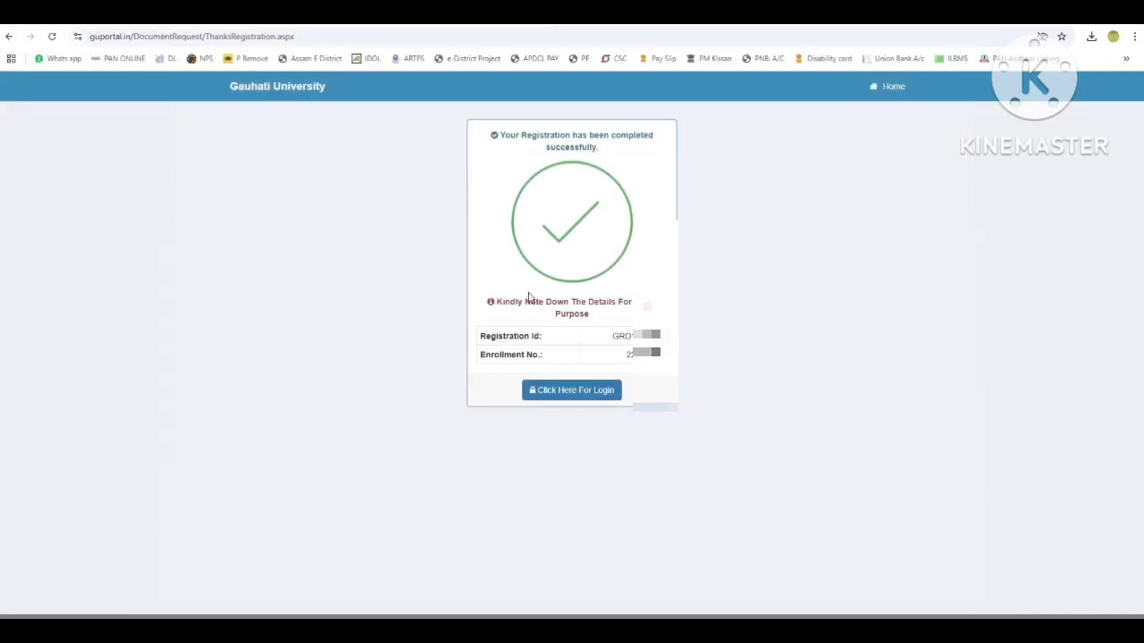
click(601, 391)
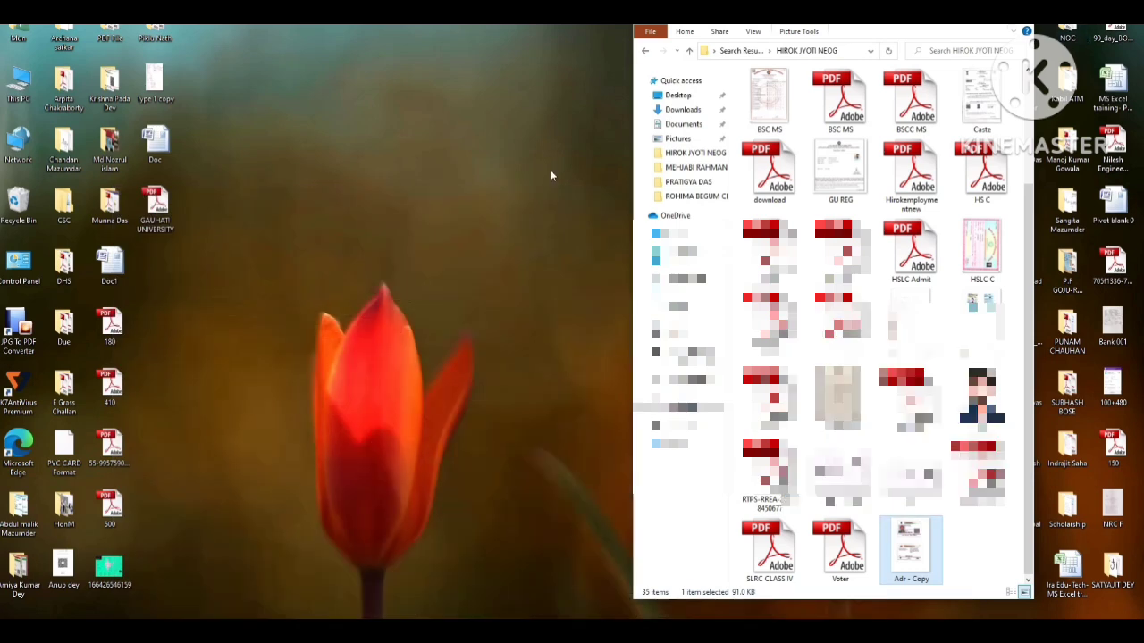
Copy the Registration Id from the saved PDF and return to the portal sign-in page.
double_click(154, 210)
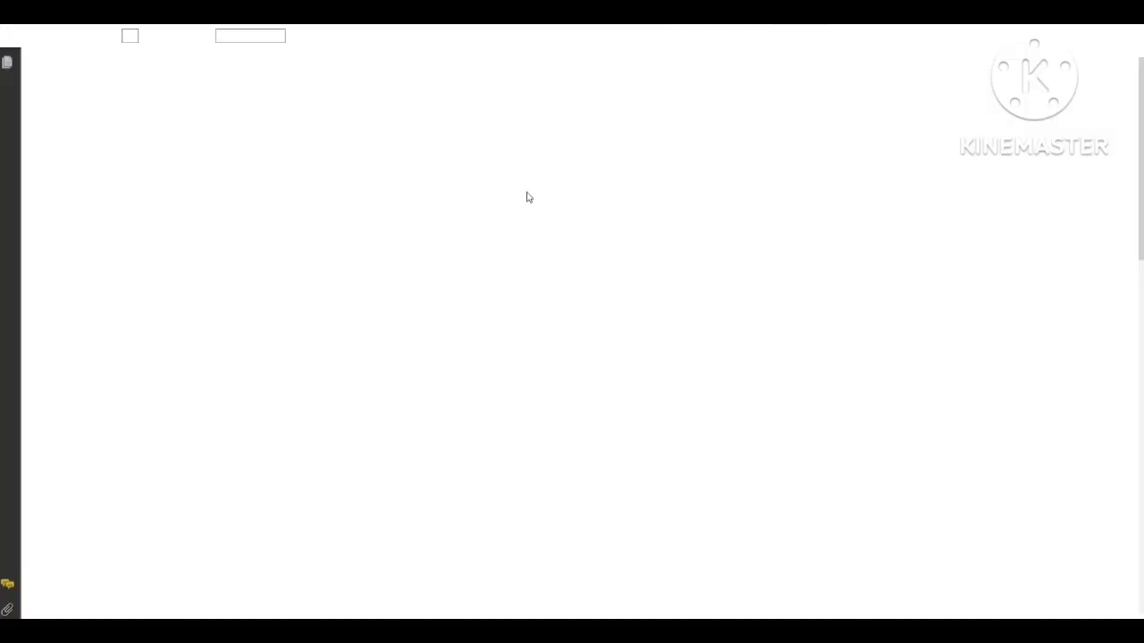
scroll(528, 197, down, 3)
scroll(540, 204, down, 1)
double_click(929, 229)
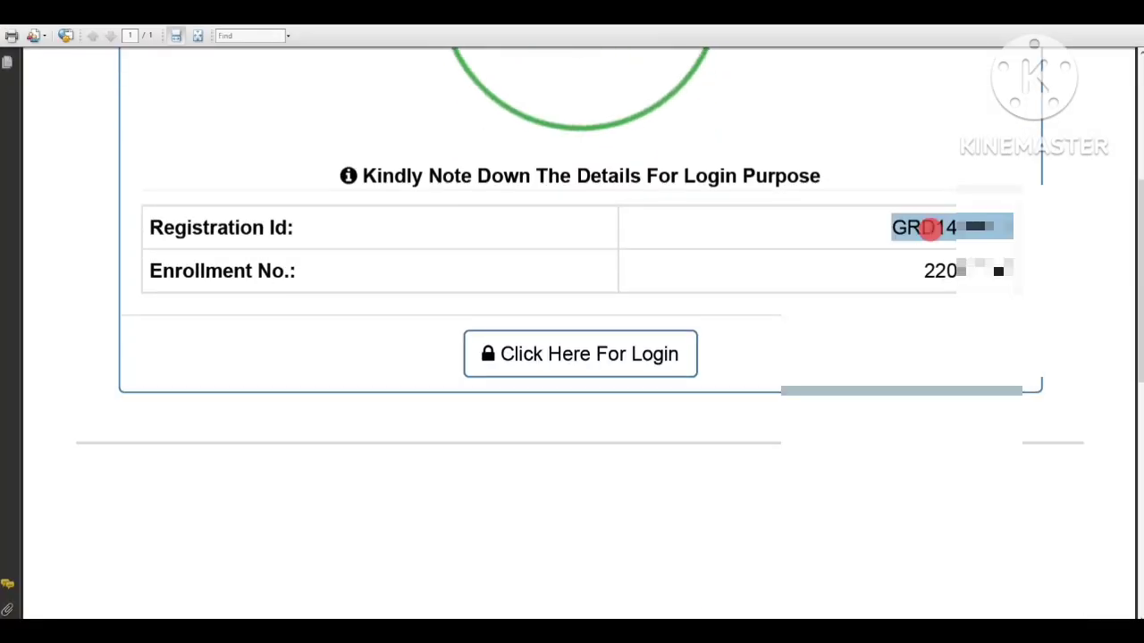
right_click(931, 230)
click(941, 238)
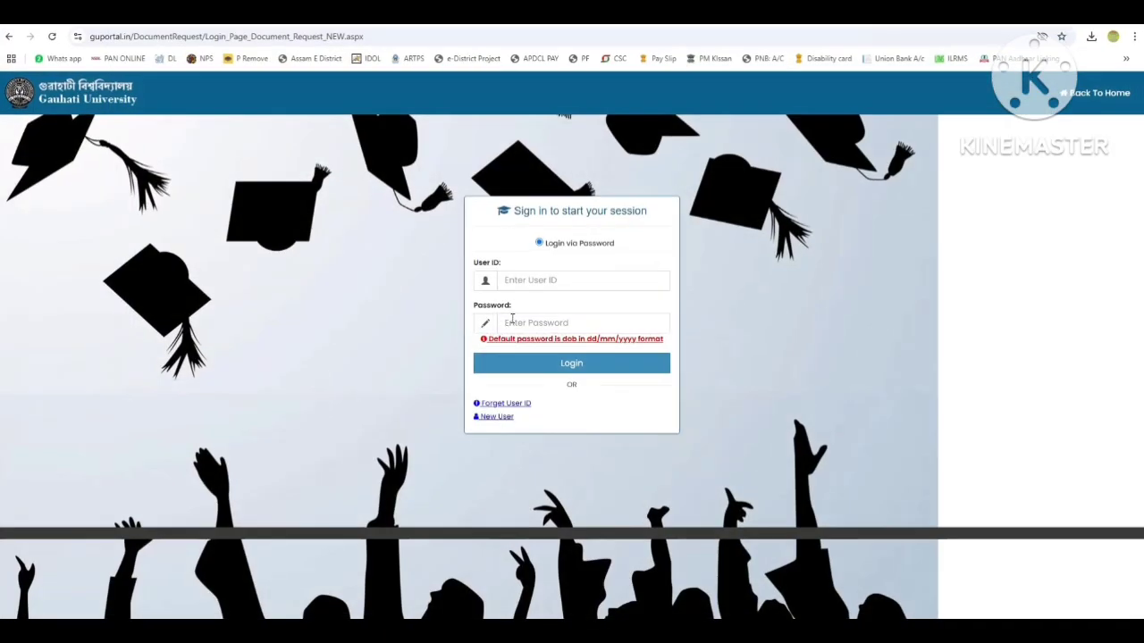
click(580, 281)
Log in with the pasted registration ID as User ID and the date-of-birth password.
key(ctrl+v)
key(alt+Tab)
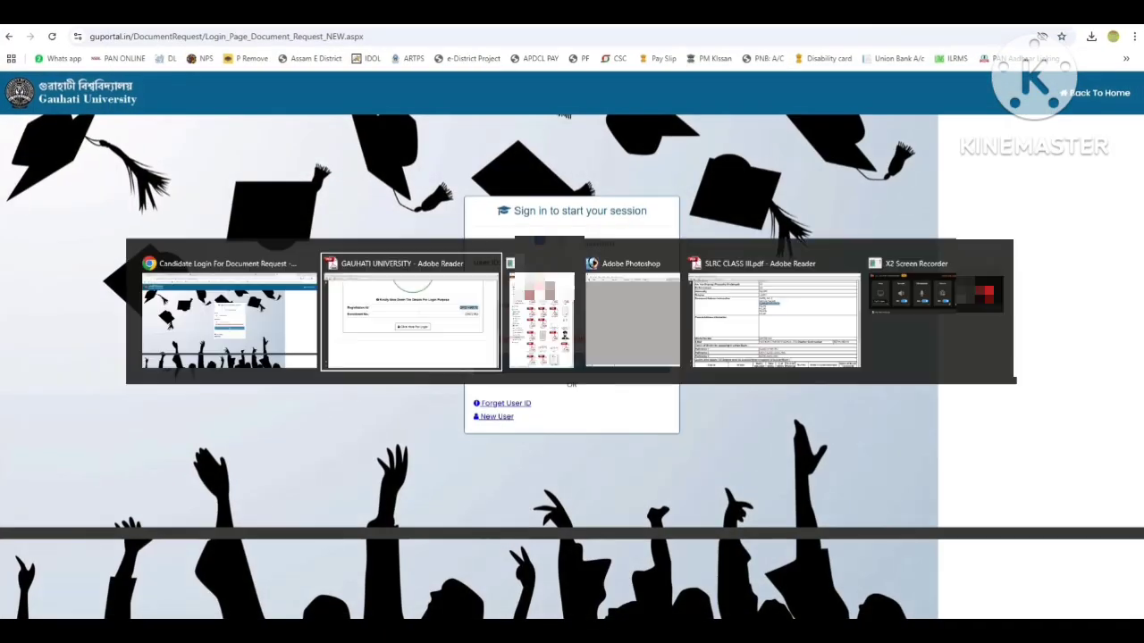
key(alt+Tab)
key(Tab)
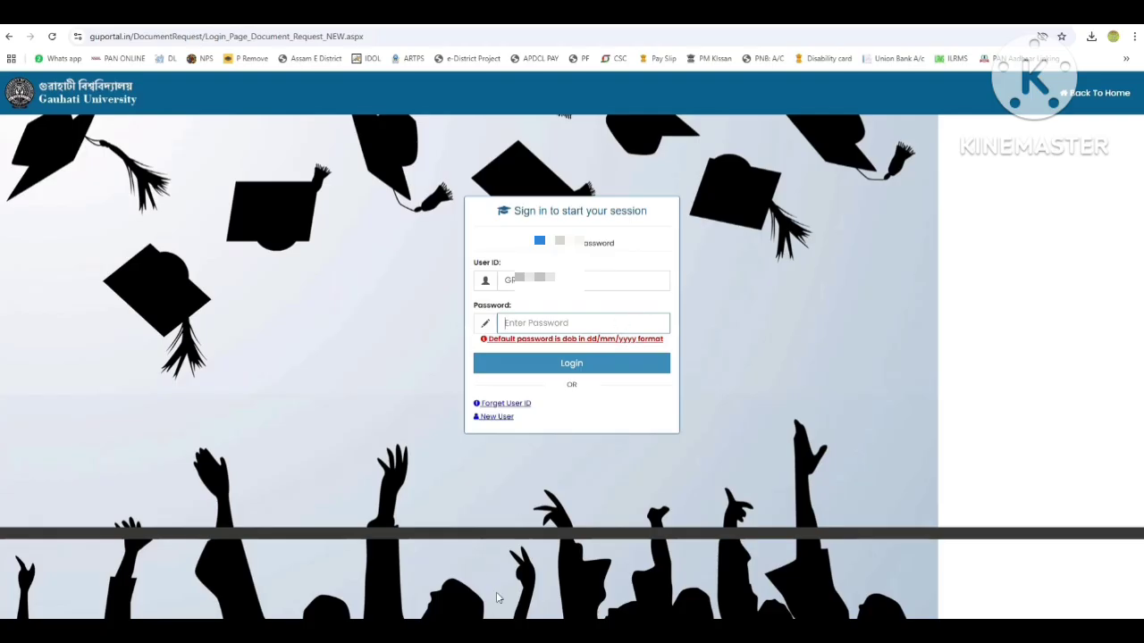
text(•••••)
click(579, 365)
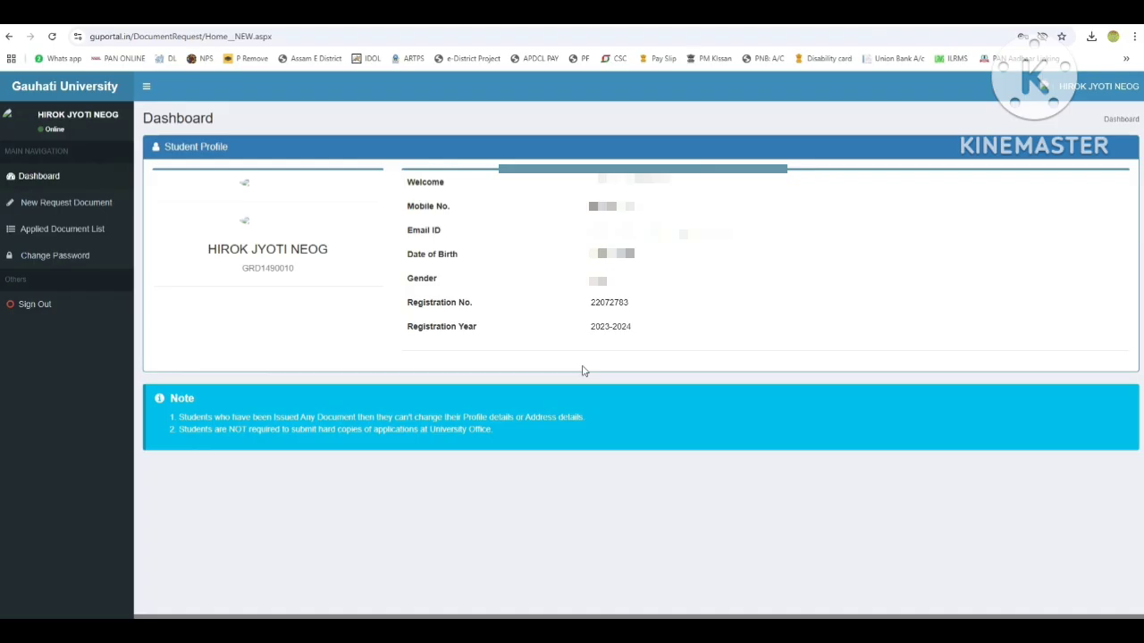
Review the certificate types under New Request Document, then sign out via the account menu.
click(68, 204)
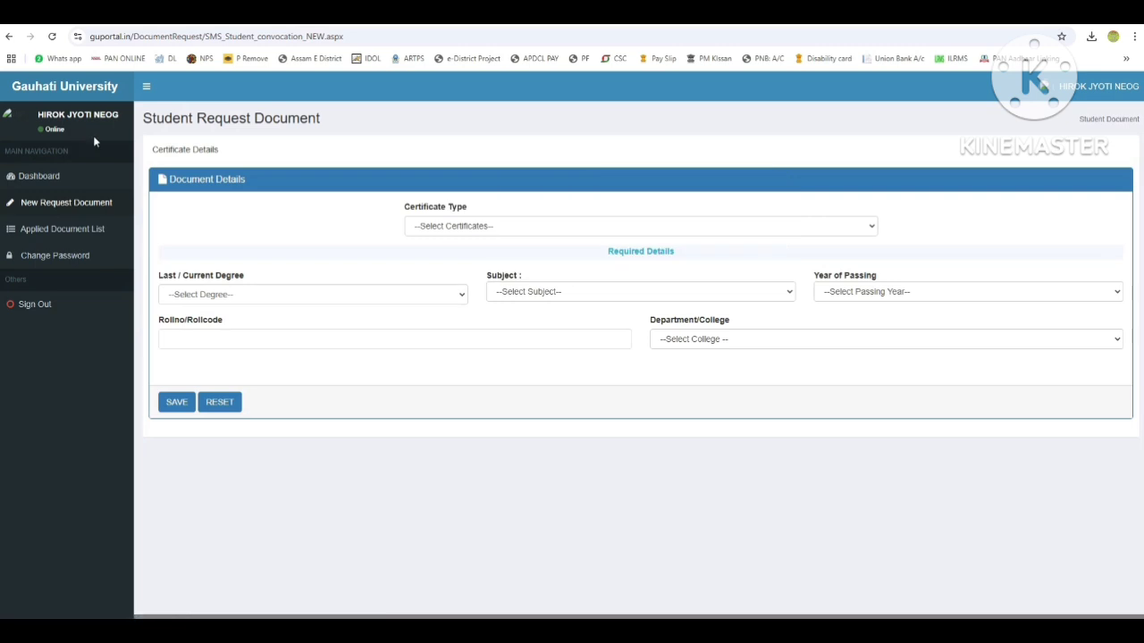
click(456, 234)
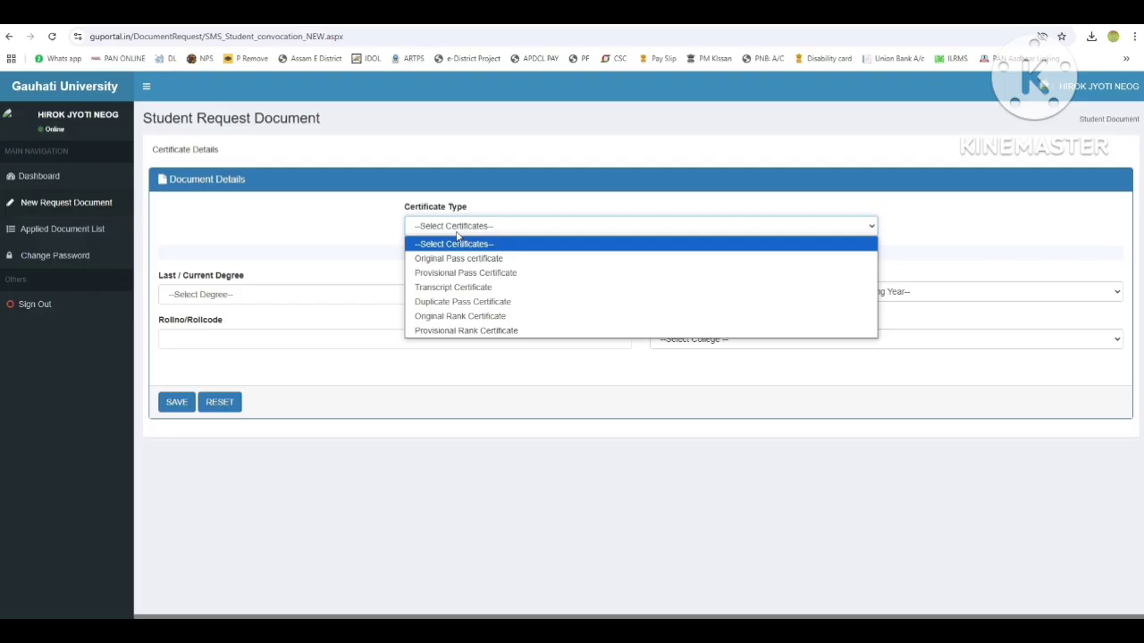
click(457, 236)
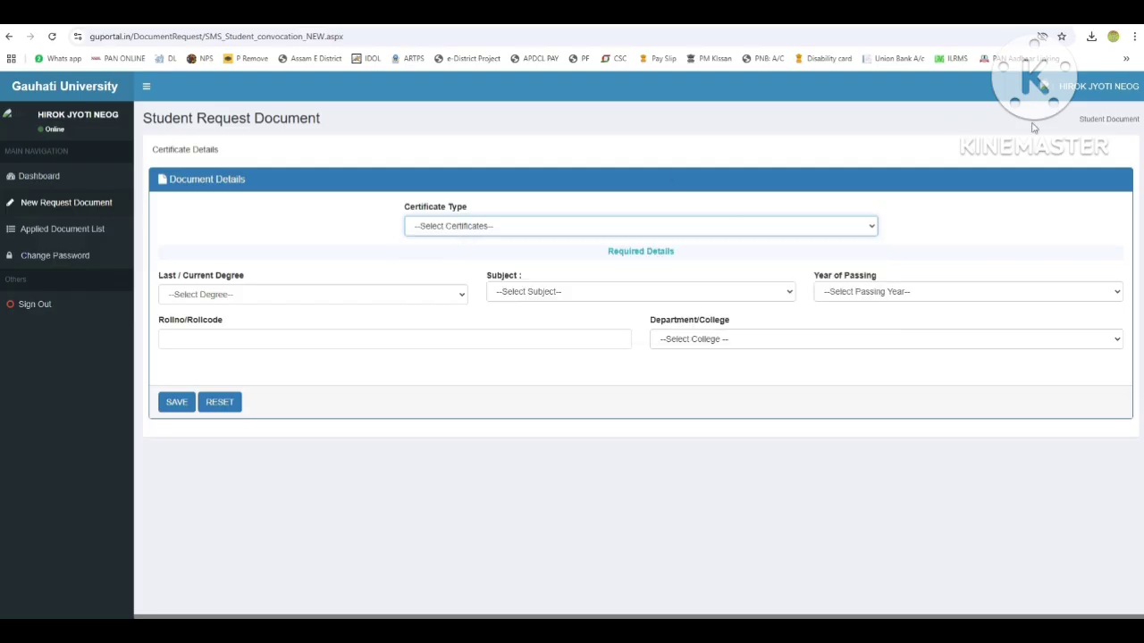
click(1098, 86)
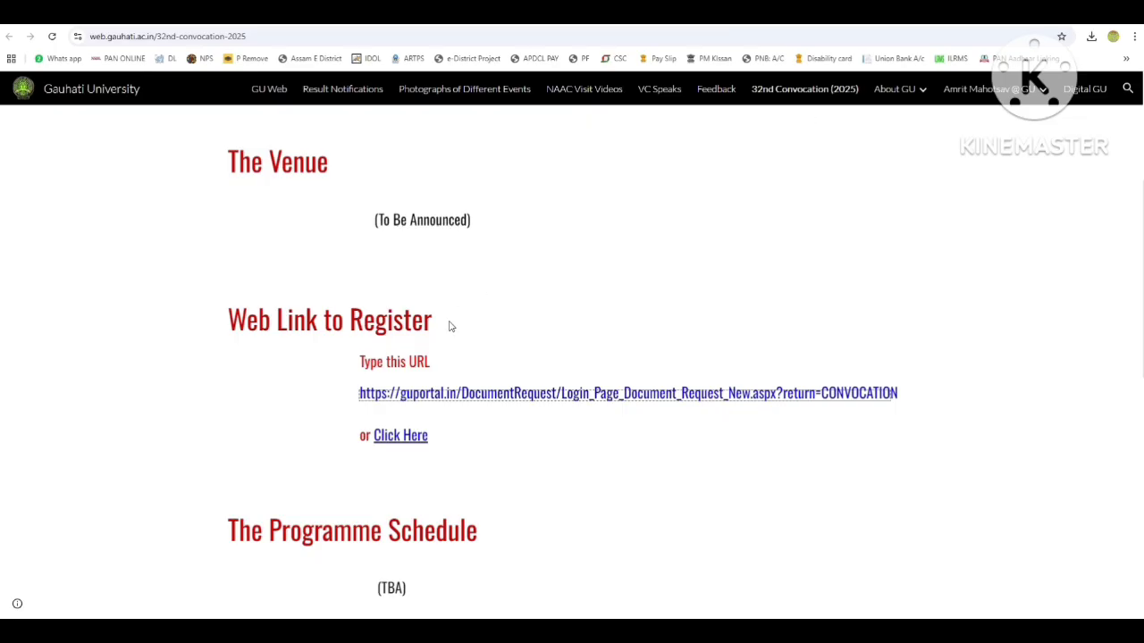
Log in to the convocation portal with the registration ID and date-of-birth password.
click(465, 393)
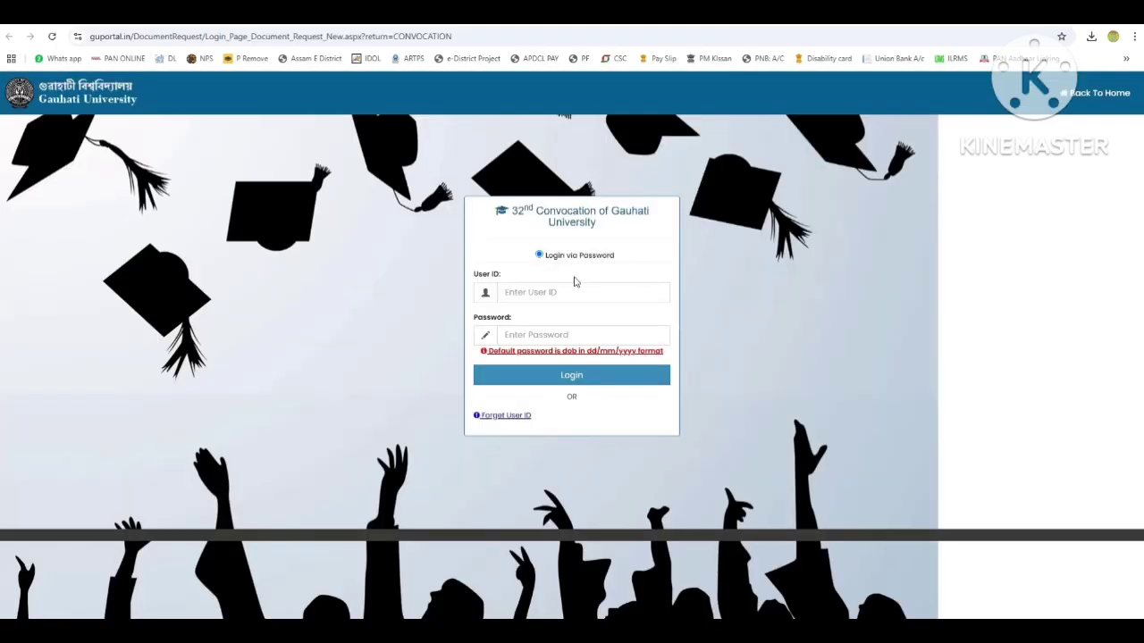
click(578, 291)
key(ctrl+v)
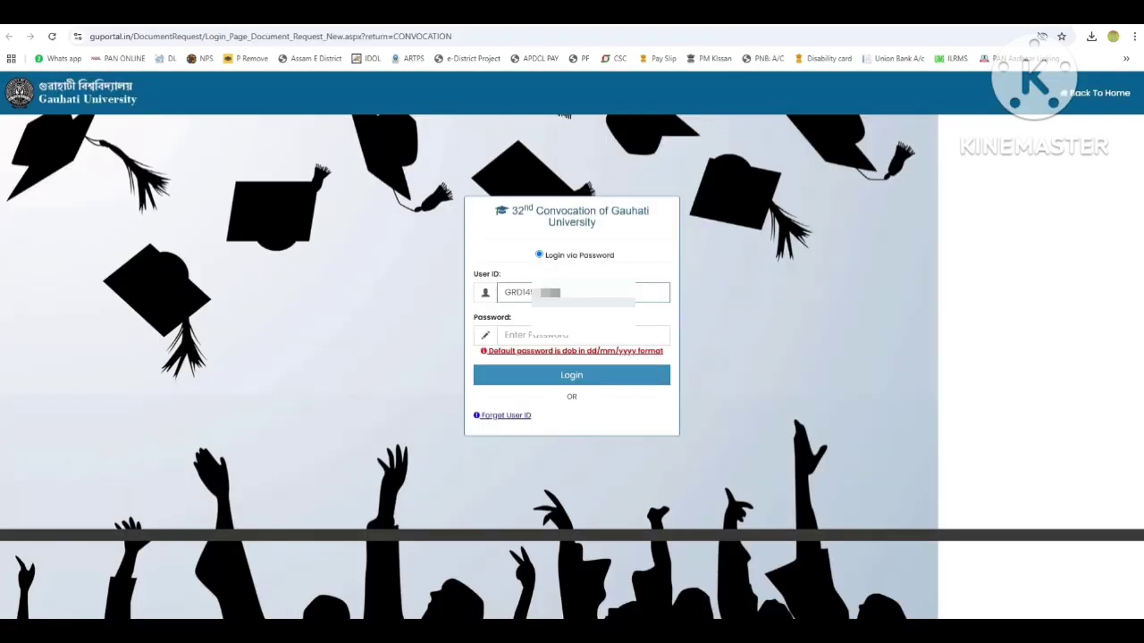
click(580, 335)
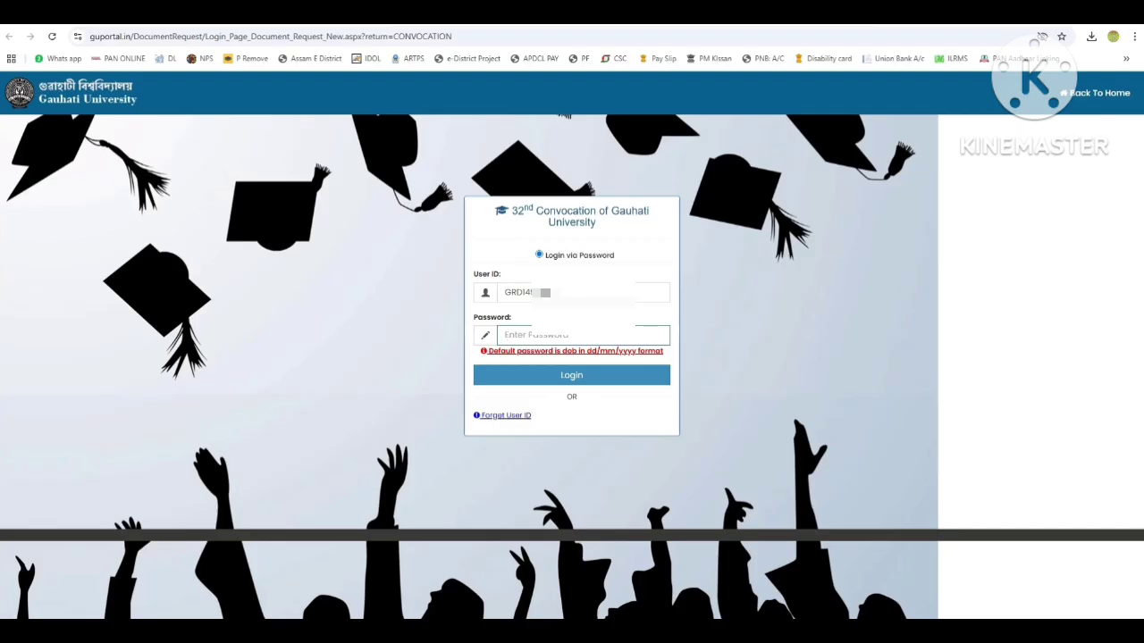
key(Return)
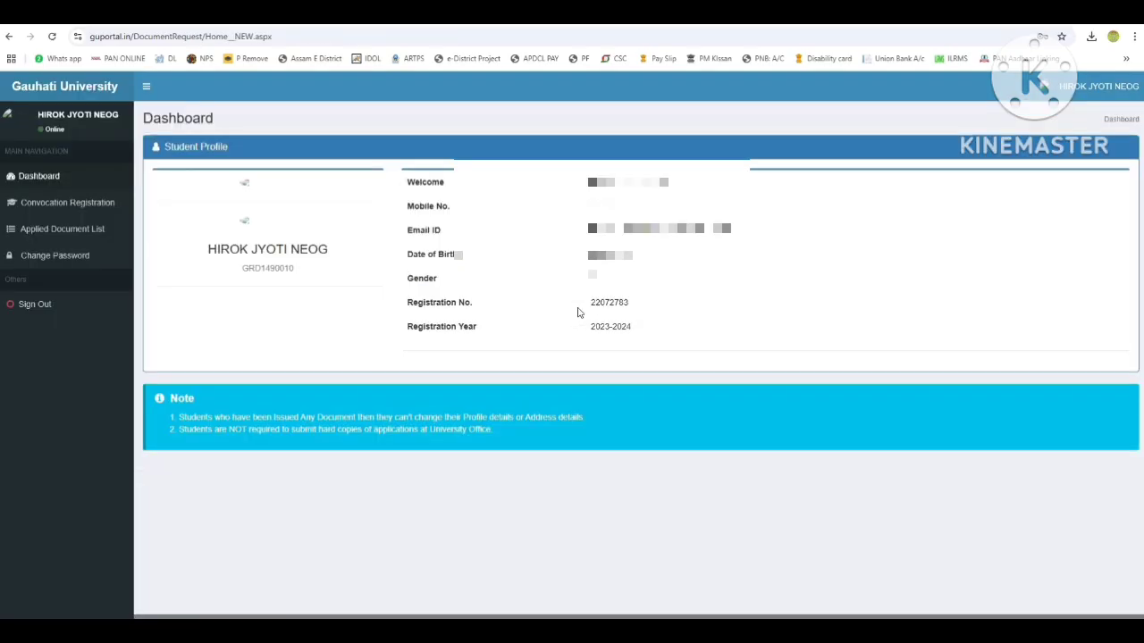
click(76, 205)
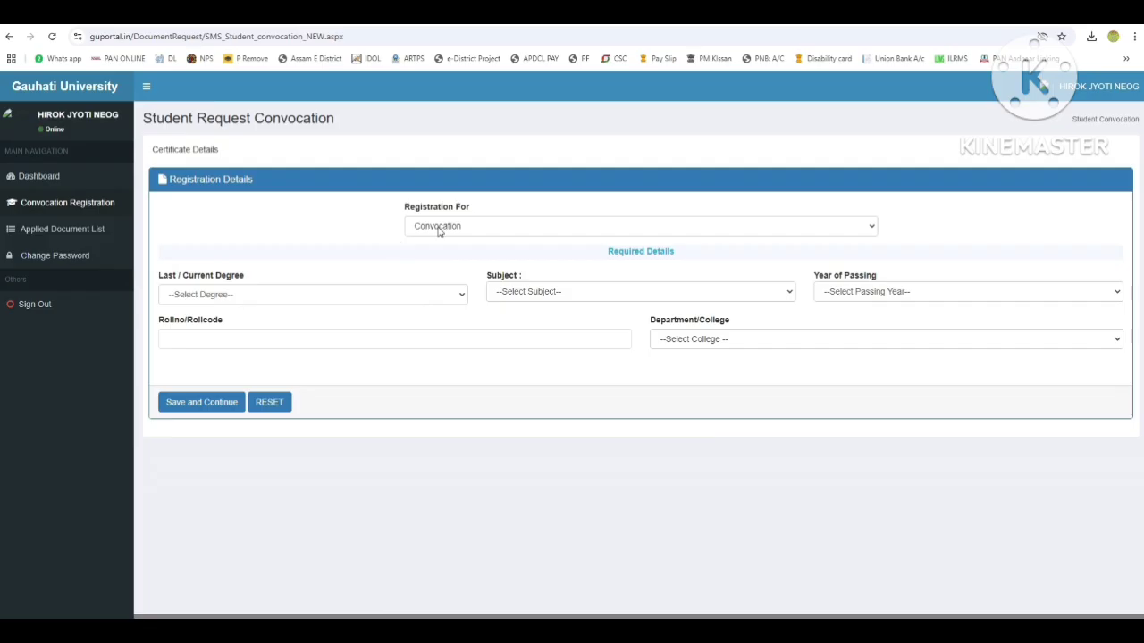
Keep Registration For as Convocation and select M.Sc. as the Last/Current Degree.
click(439, 228)
click(439, 229)
click(439, 229)
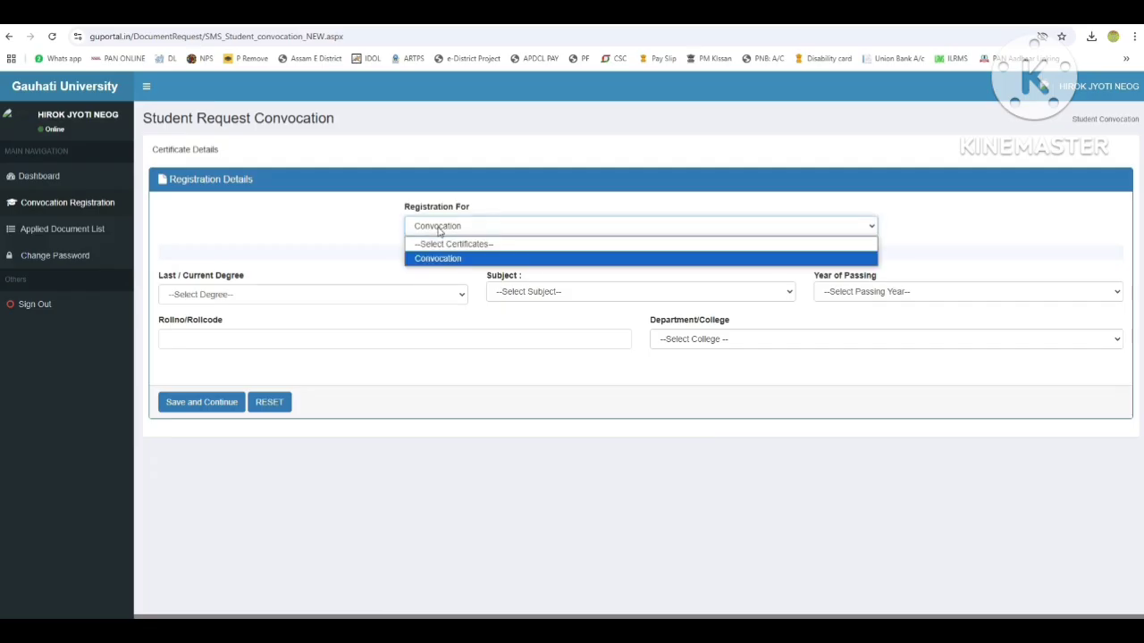
click(439, 229)
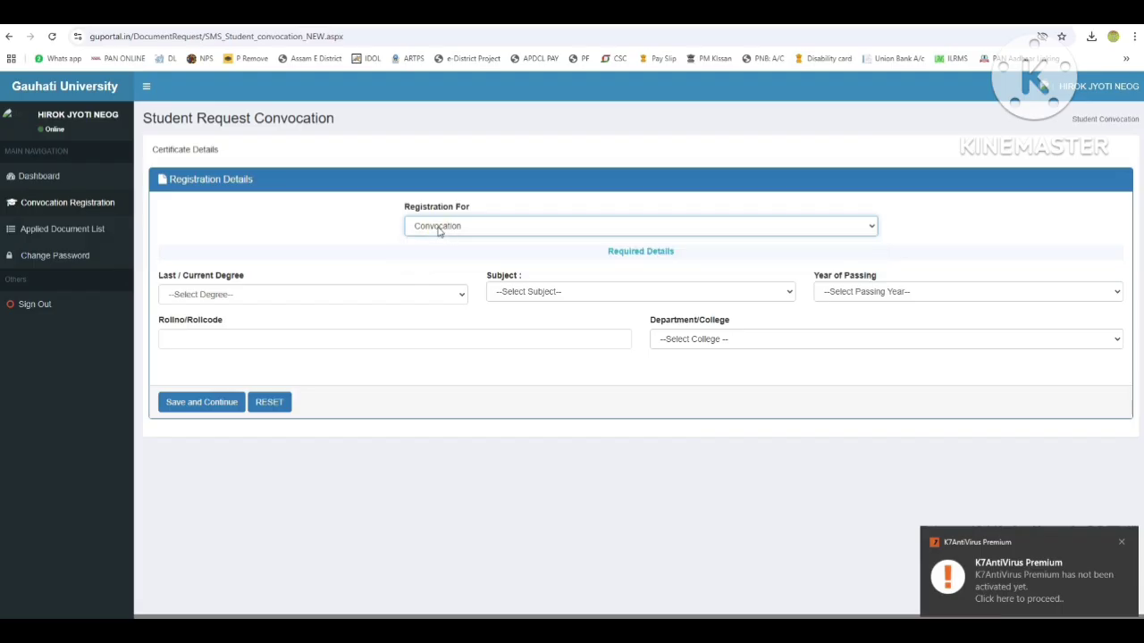
click(438, 229)
click(438, 229)
click(205, 297)
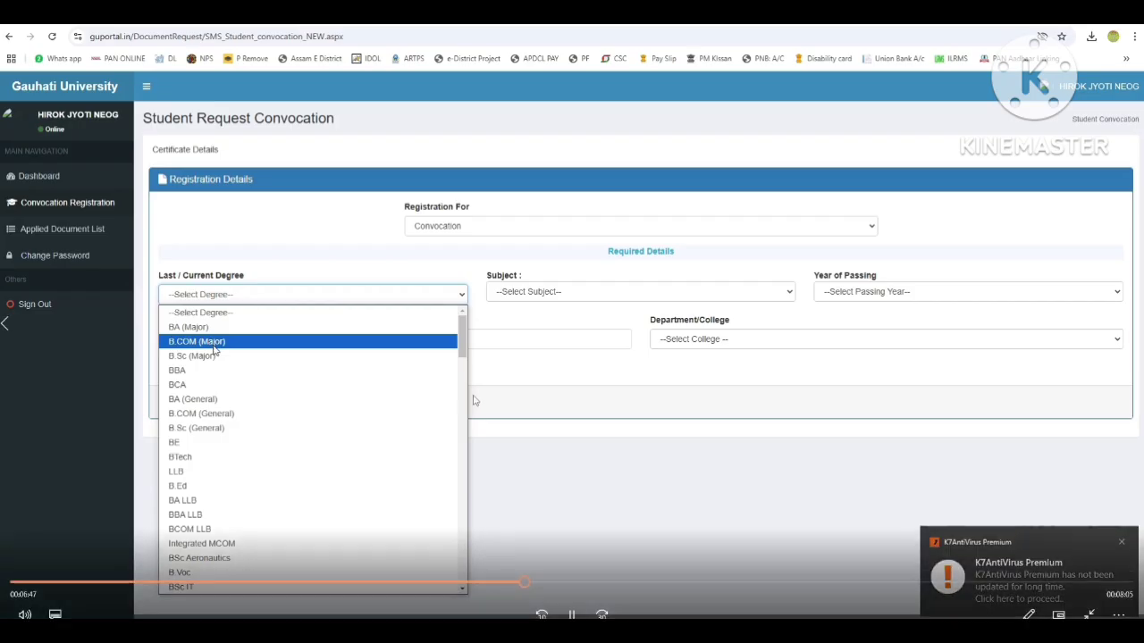
key(m)
key(m)
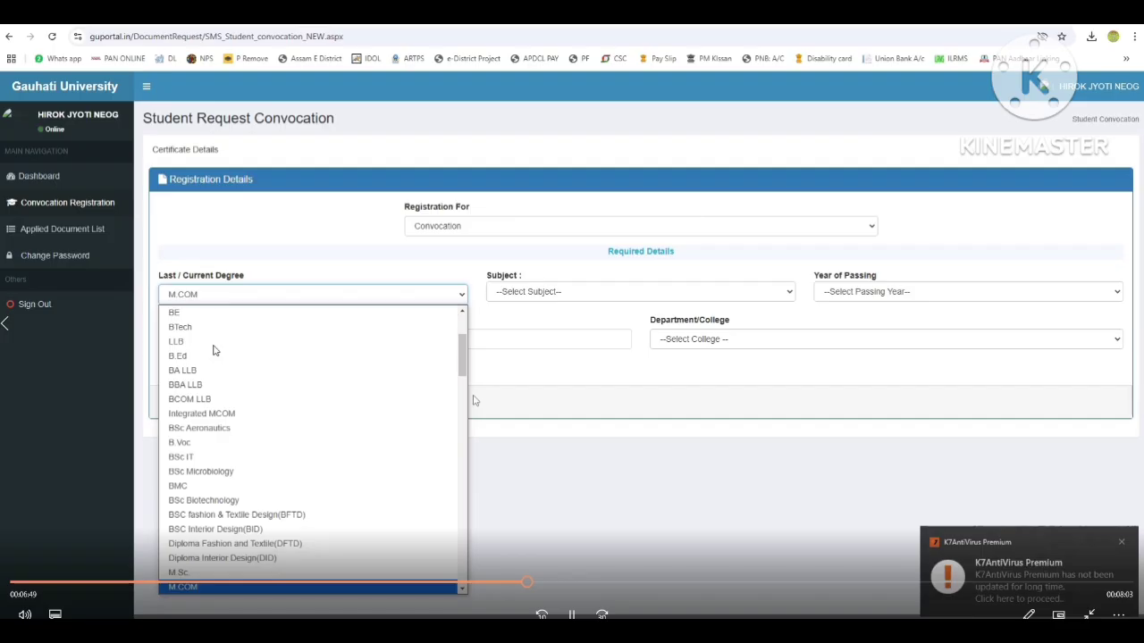
key(Up)
key(Return)
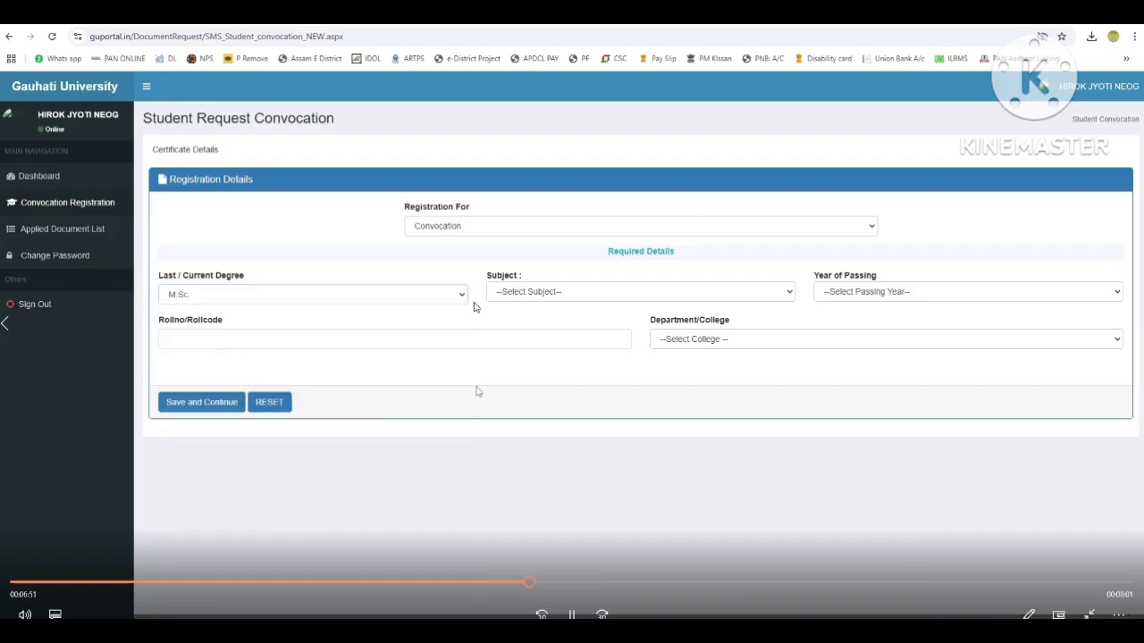
Set Subject to Mathematics and Year of Passing to 2024.
click(527, 290)
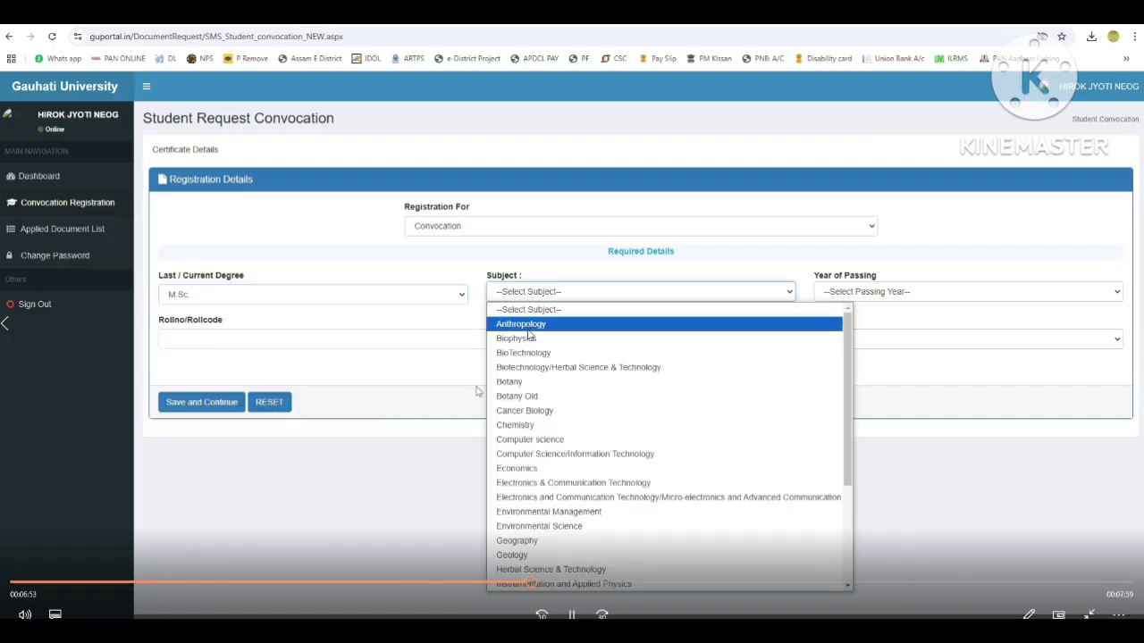
key(m)
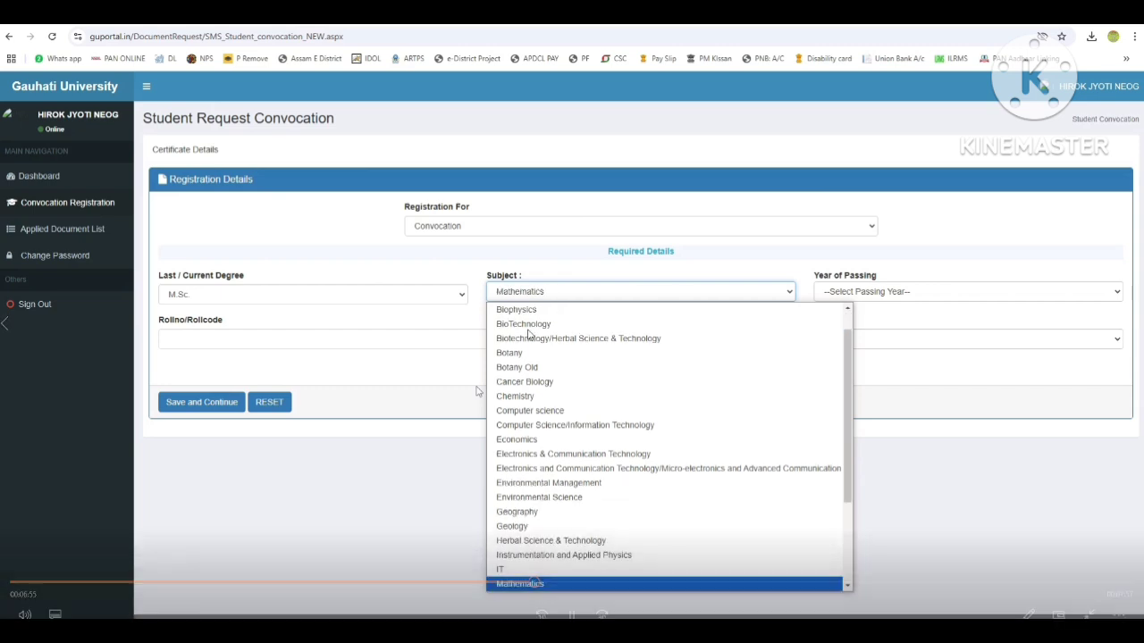
key(Return)
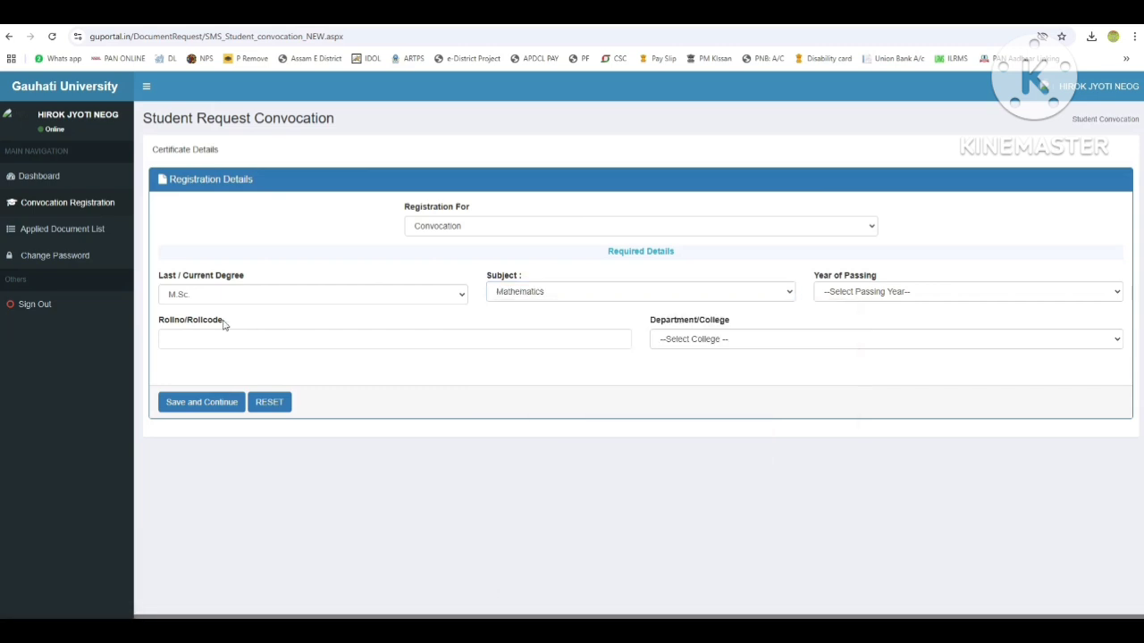
click(860, 295)
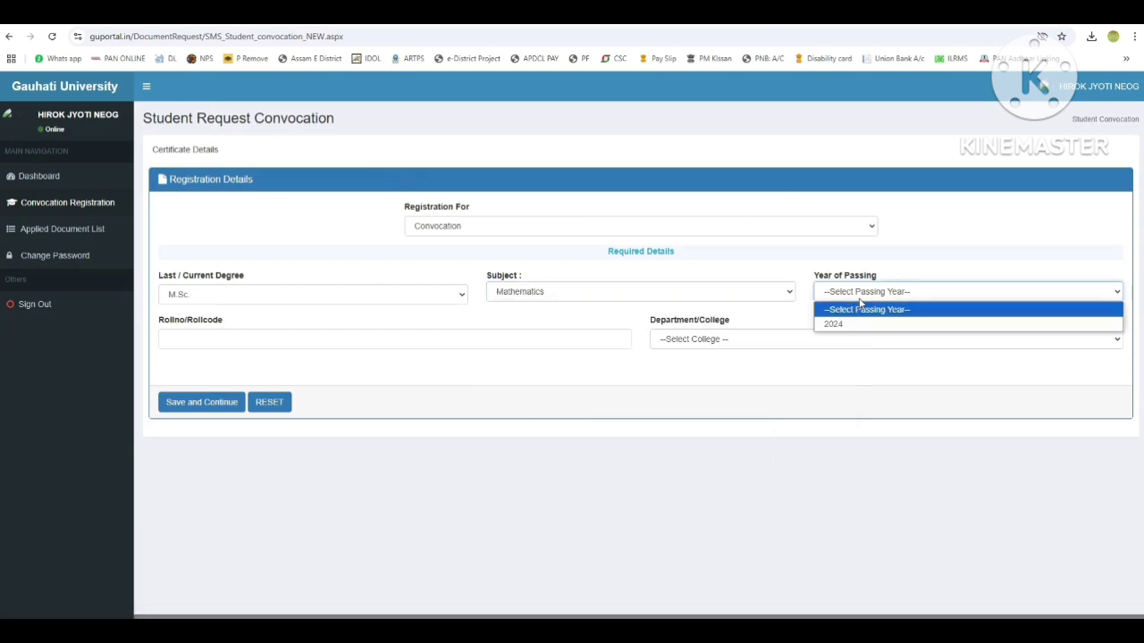
click(851, 322)
click(263, 338)
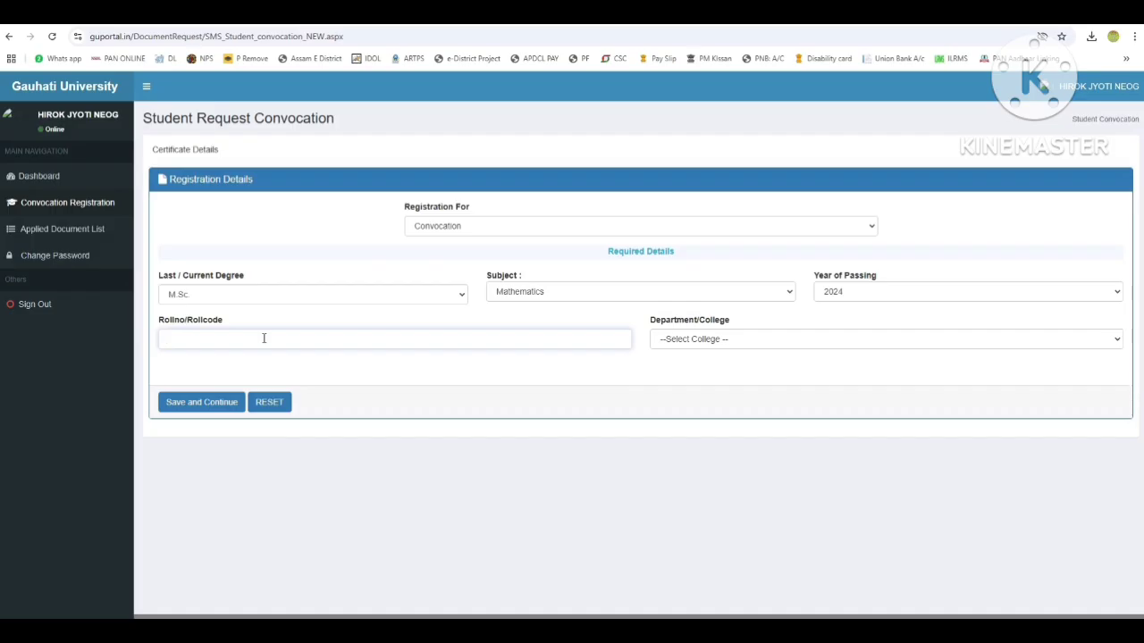
Enter the roll number and choose the college in the Department/College field.
key(Tab)
click(722, 339)
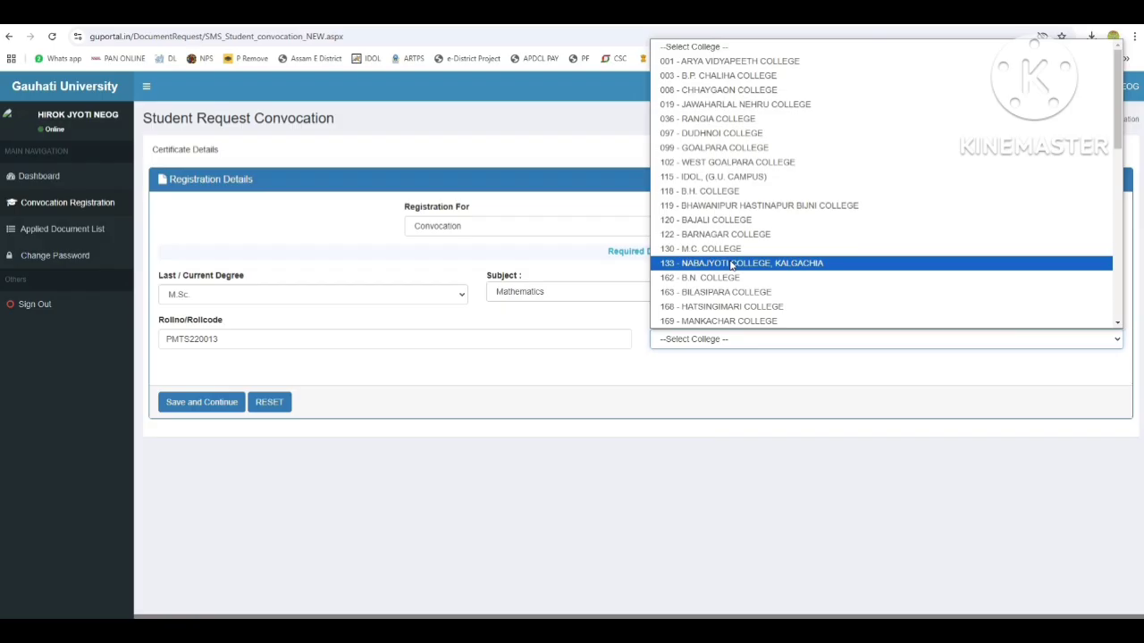
click(733, 60)
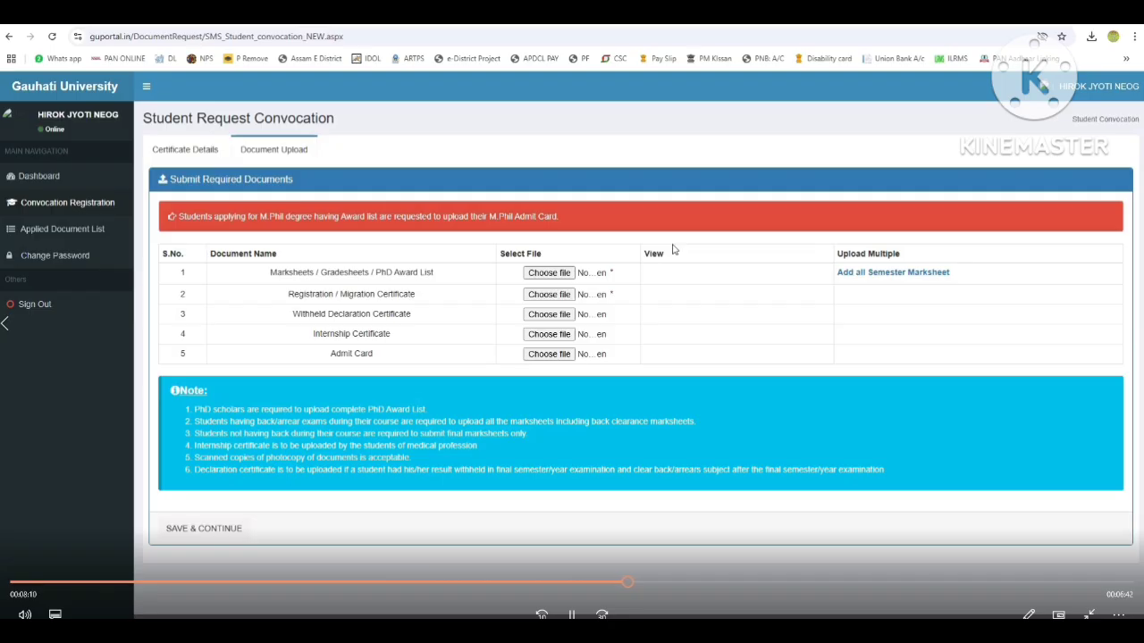
Attach the MSc marksheet PDF under Marksheets / Gradesheets / PhD Award List.
mouse_move(477, 633)
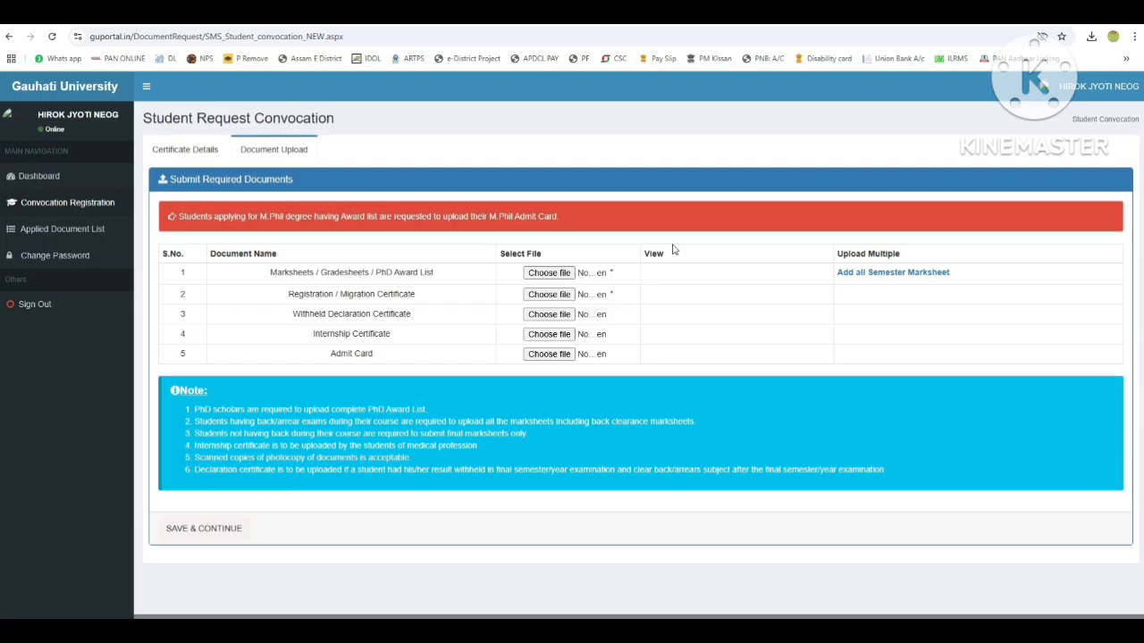
mouse_move(529, 561)
Attach the GU REG PDF as the registration/migration certificate and save the uploads.
click(527, 295)
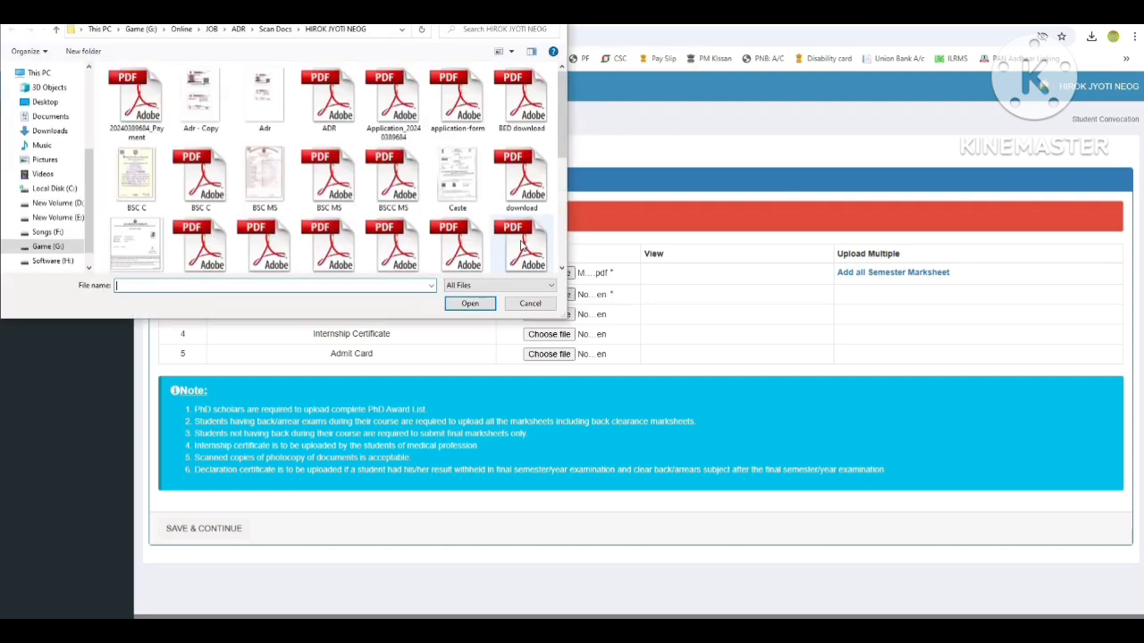
click(452, 183)
key(g)
key(g)
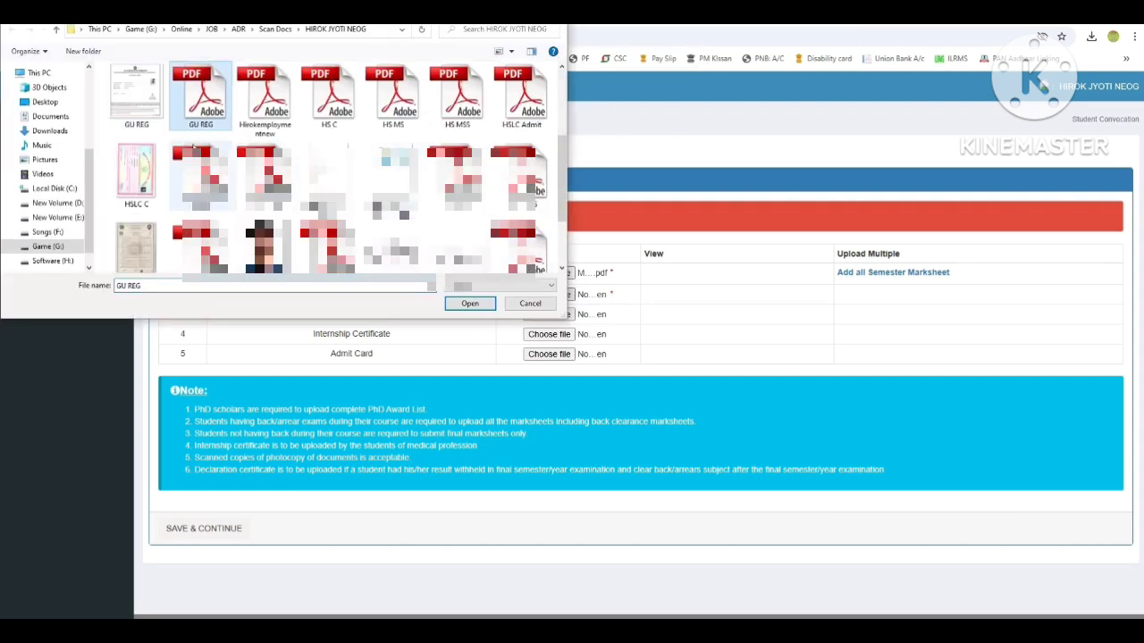
key(Return)
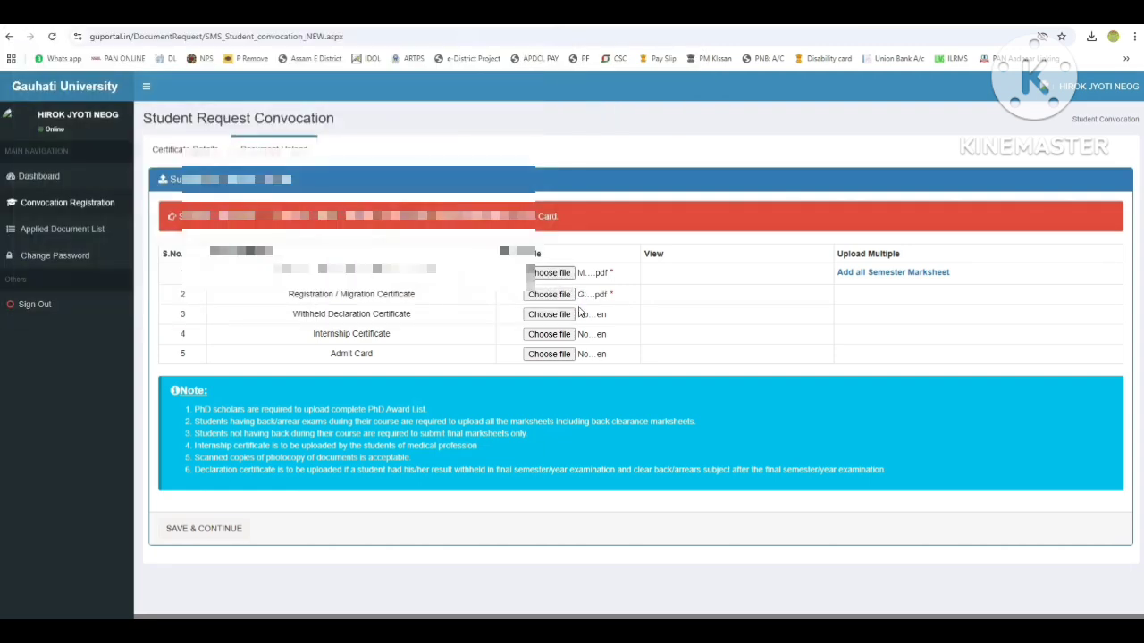
click(204, 528)
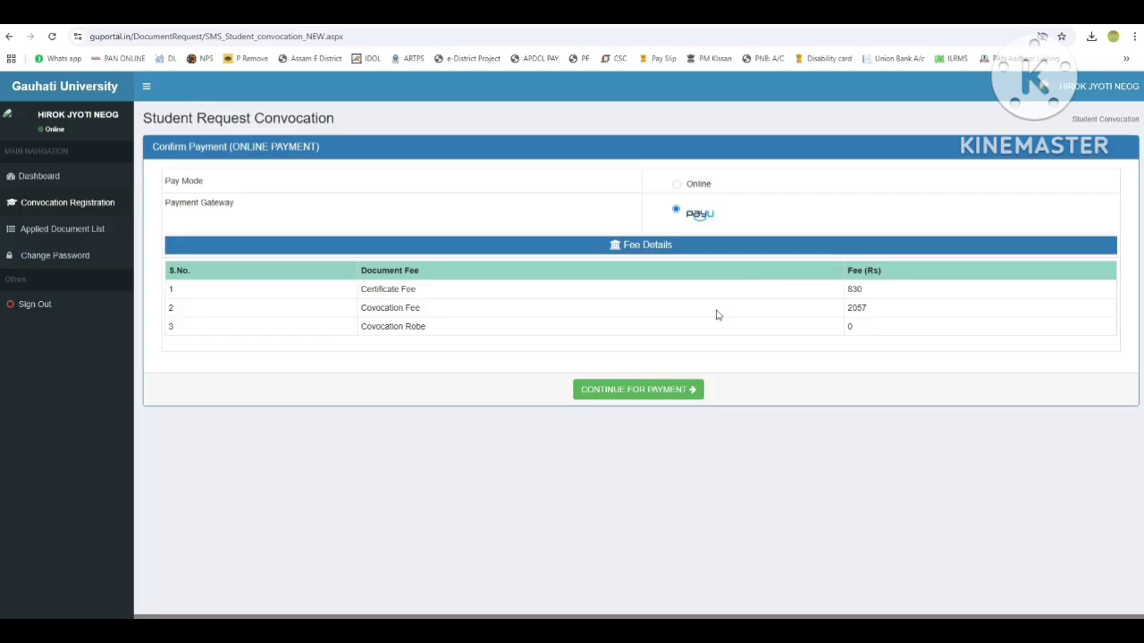
Continue to online payment and choose UPI for the ₹2887 fee, skipping saved-options unlock.
click(628, 399)
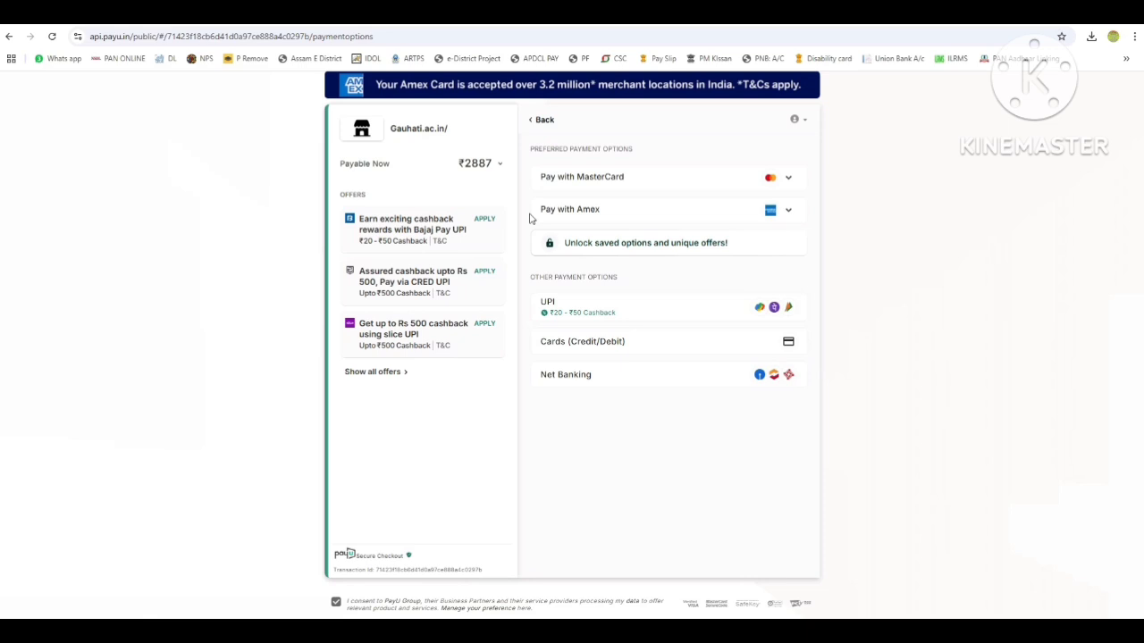
click(617, 312)
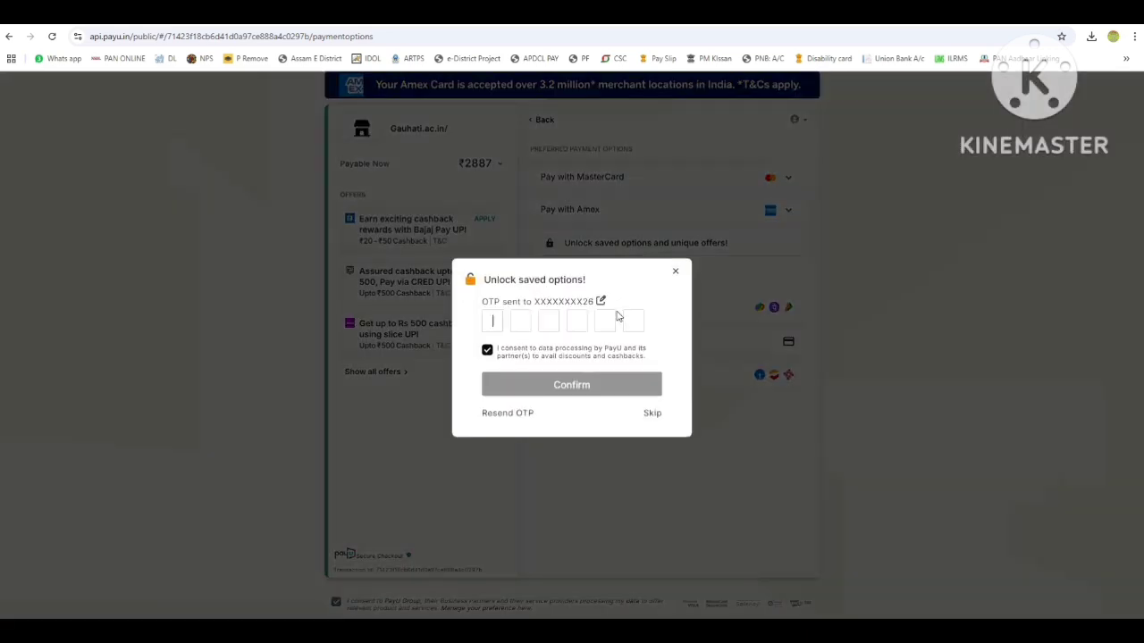
click(652, 416)
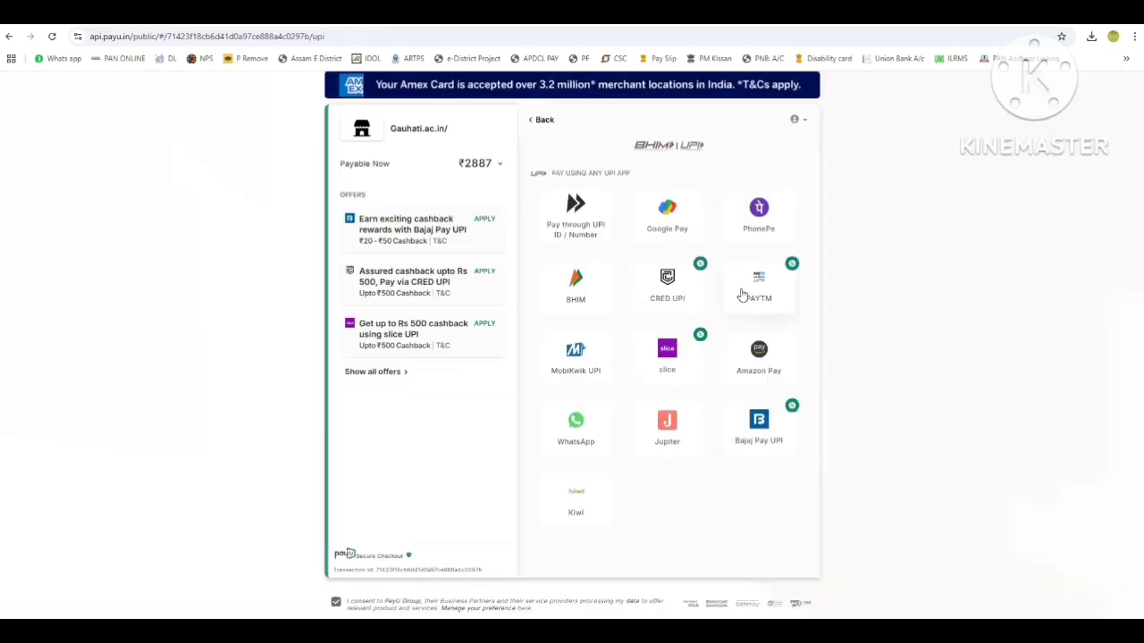
Choose PhonePe and enter the UPI ID to pay the fee.
click(761, 231)
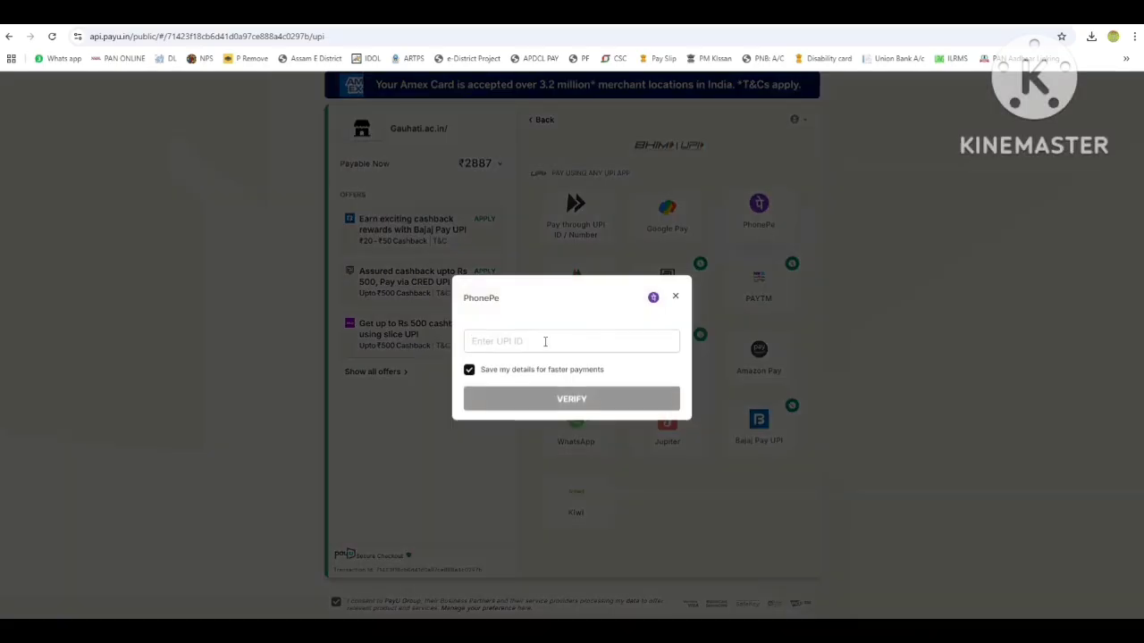
text(9954)
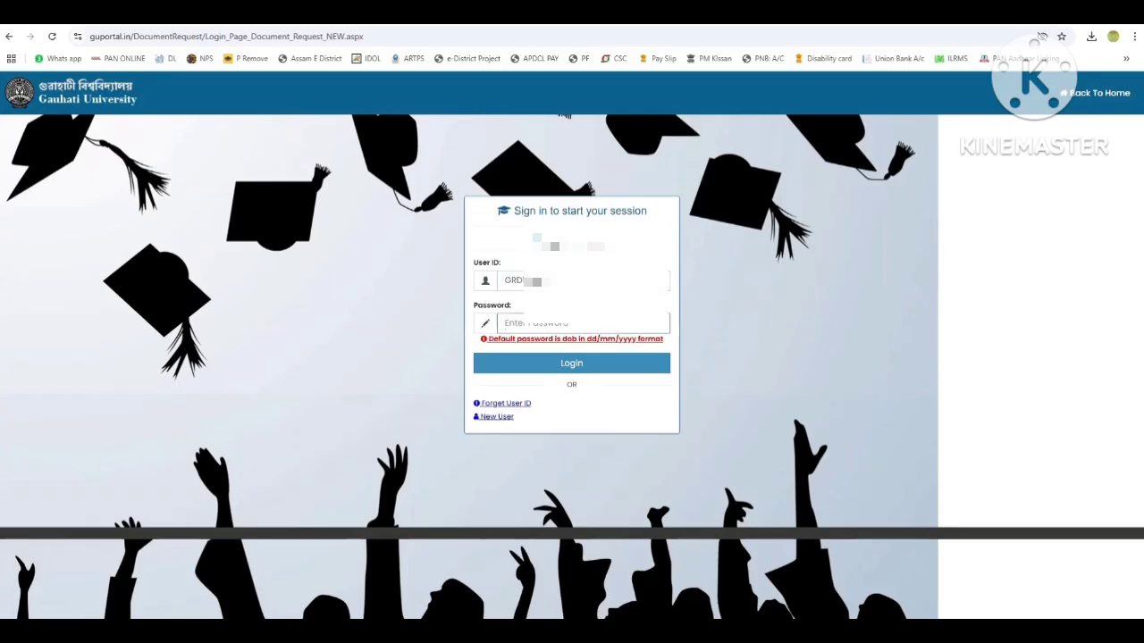
Sign in with the account password and check the Applied Document List, which is empty.
text(*******)
click(564, 365)
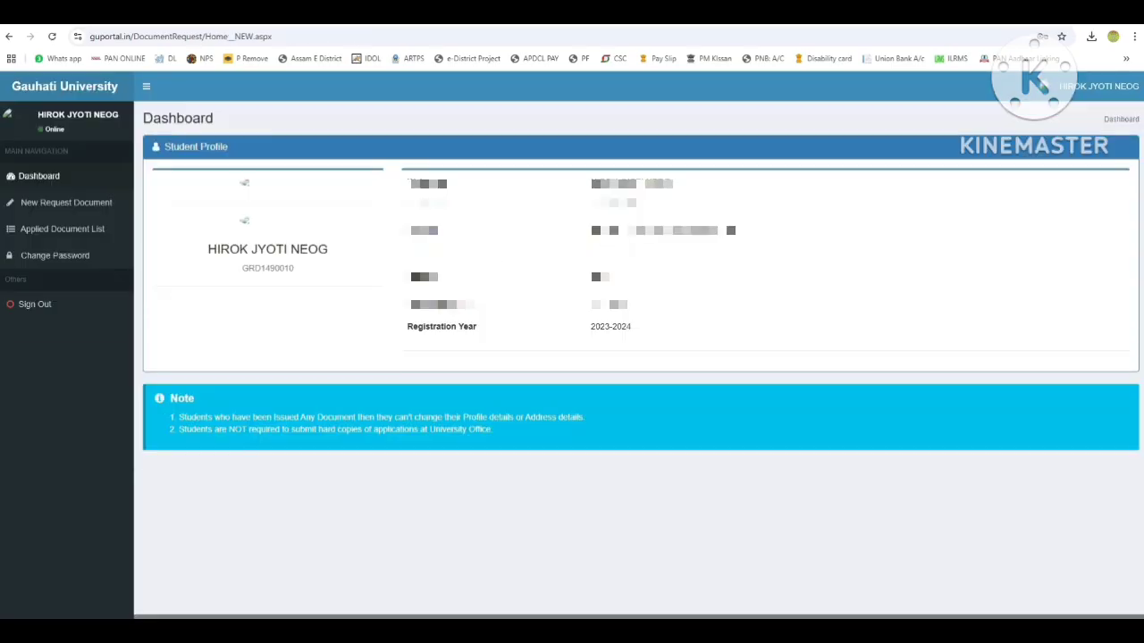
click(73, 231)
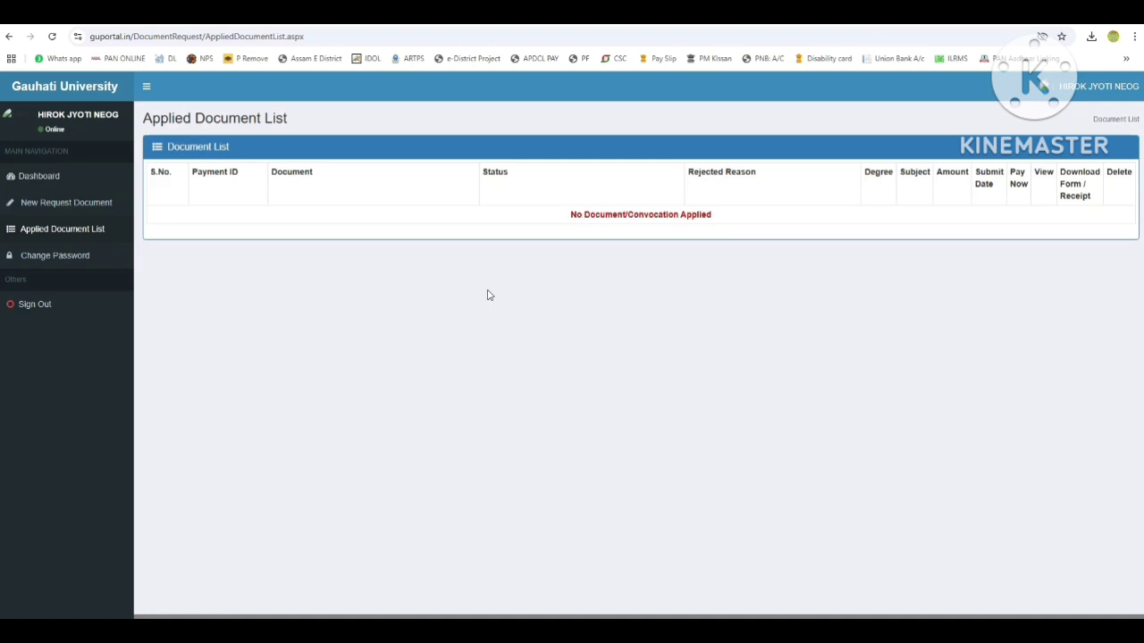
Open New Request Document, then sign out of the portal.
click(69, 204)
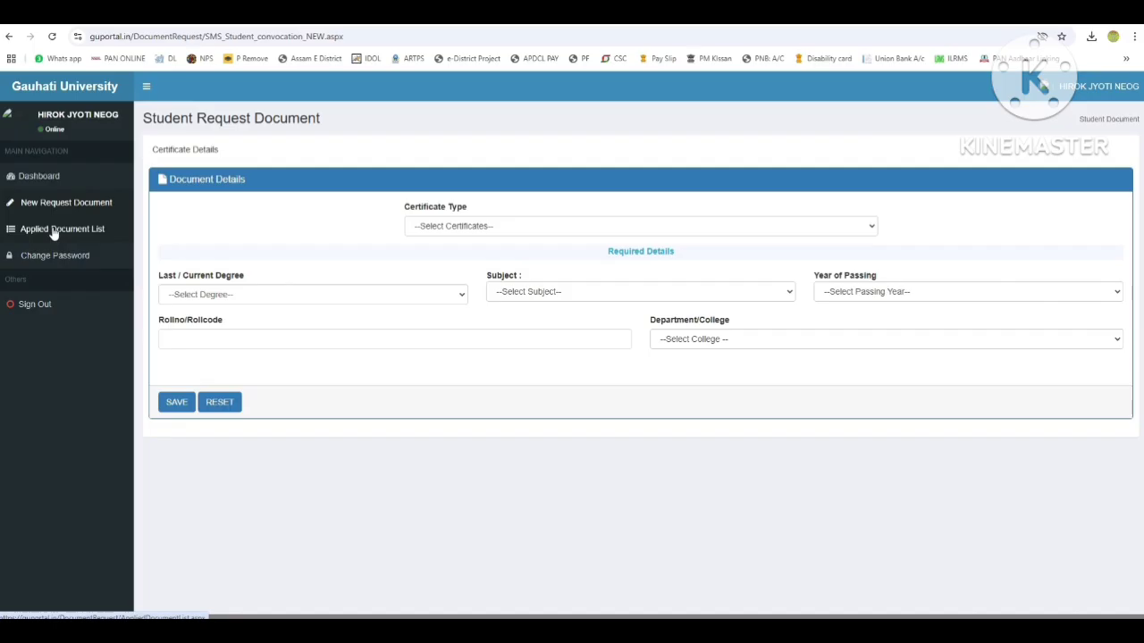
click(1099, 86)
click(1113, 223)
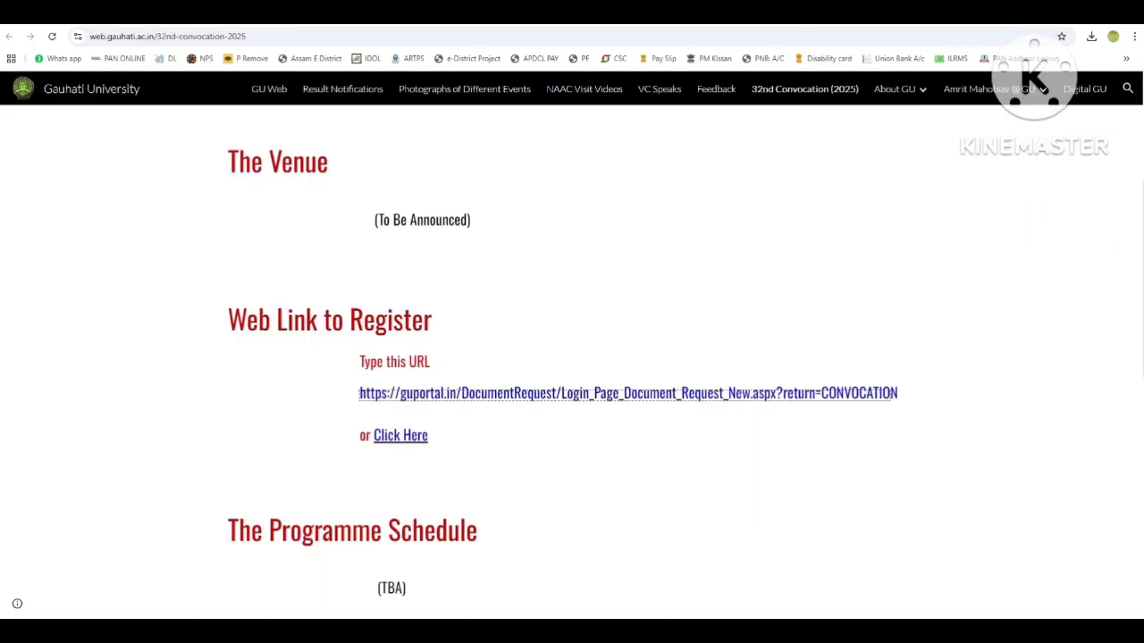
Log in to the convocation portal with the saved user ID and password.
click(486, 399)
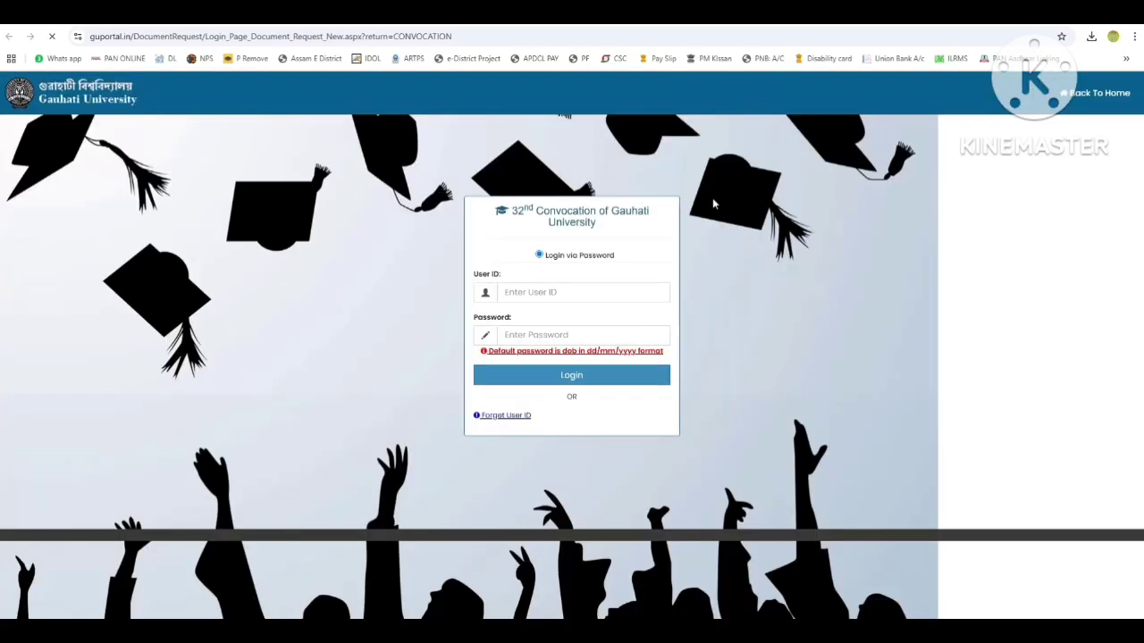
click(527, 297)
key(ctrl+v)
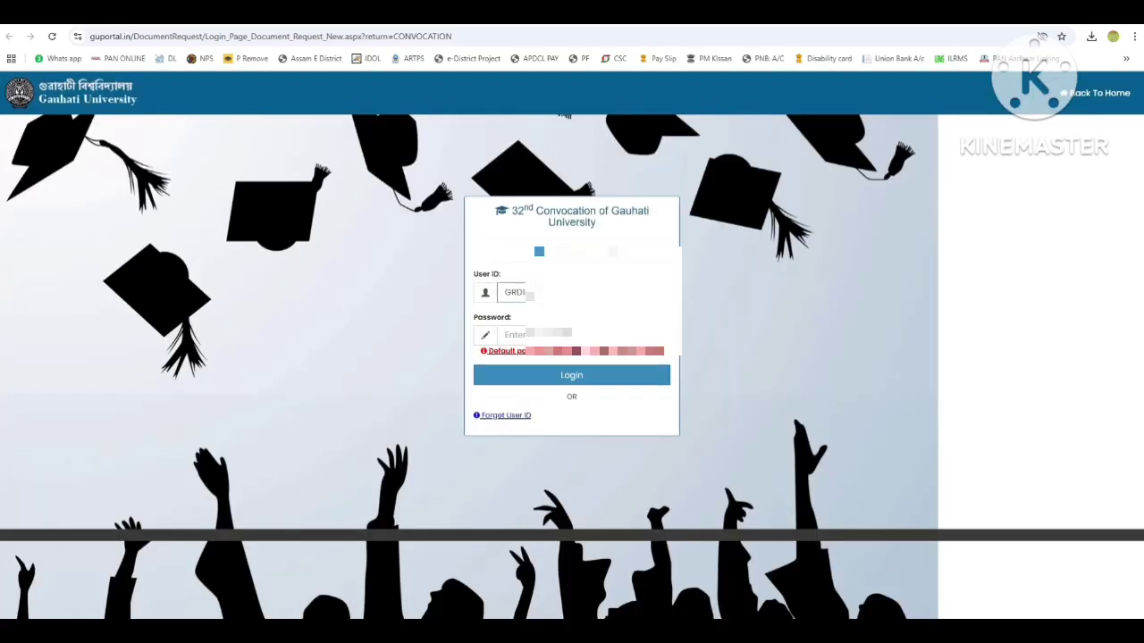
key(Tab)
text(•••••)
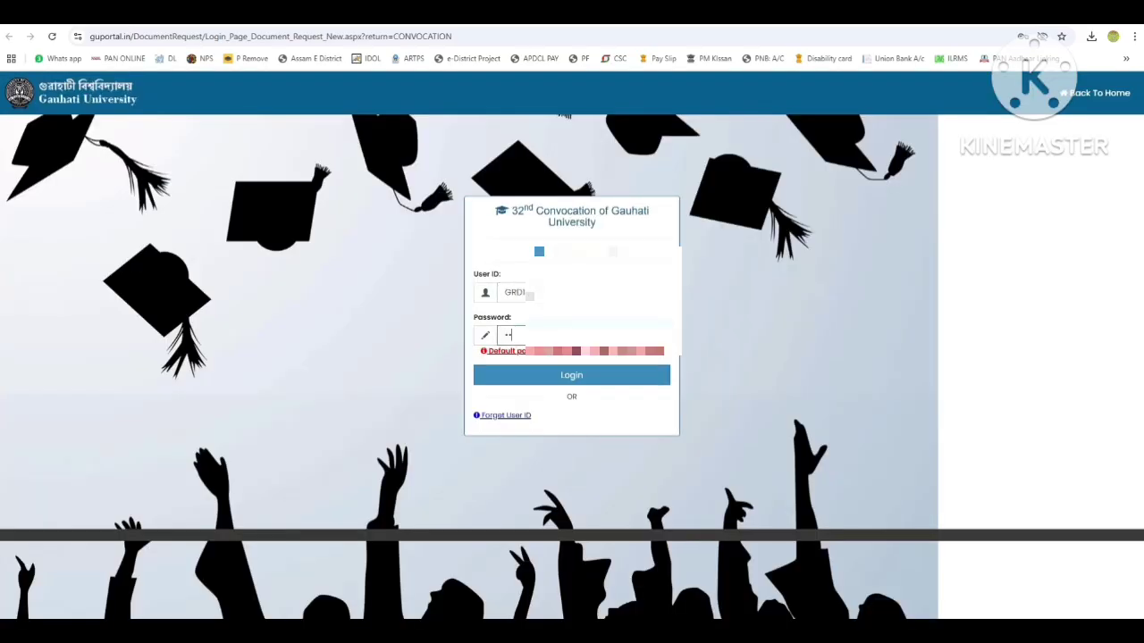
text(•)
key(Tab)
click(543, 375)
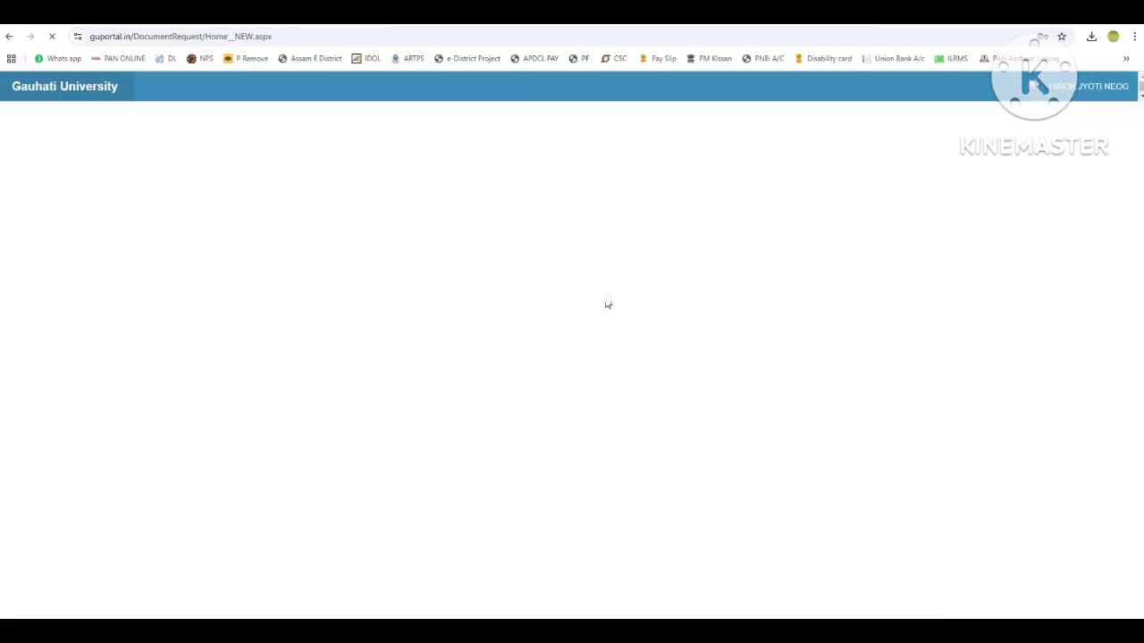
Download the Convocation Application Form from the Applied Document List and print it.
click(89, 229)
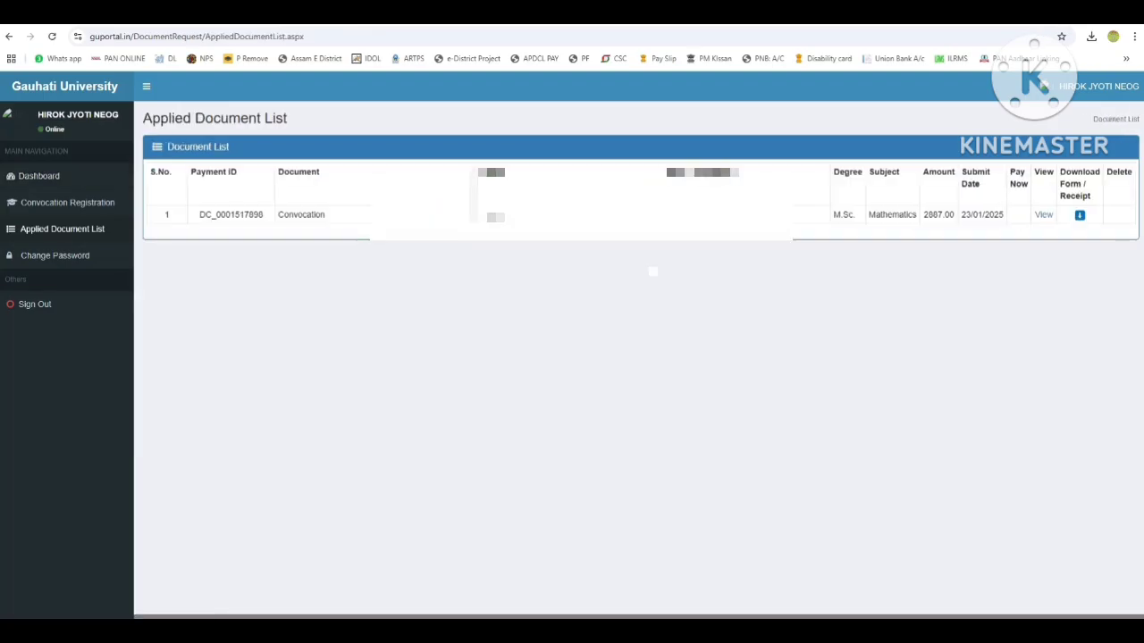
click(1079, 215)
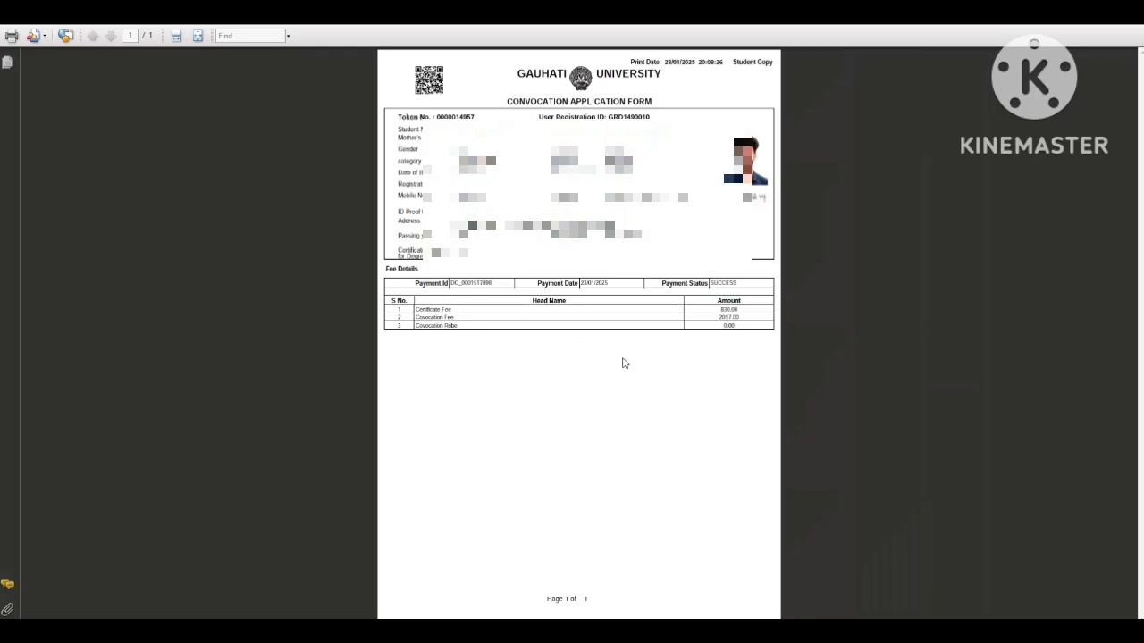
key(ctrl+p)
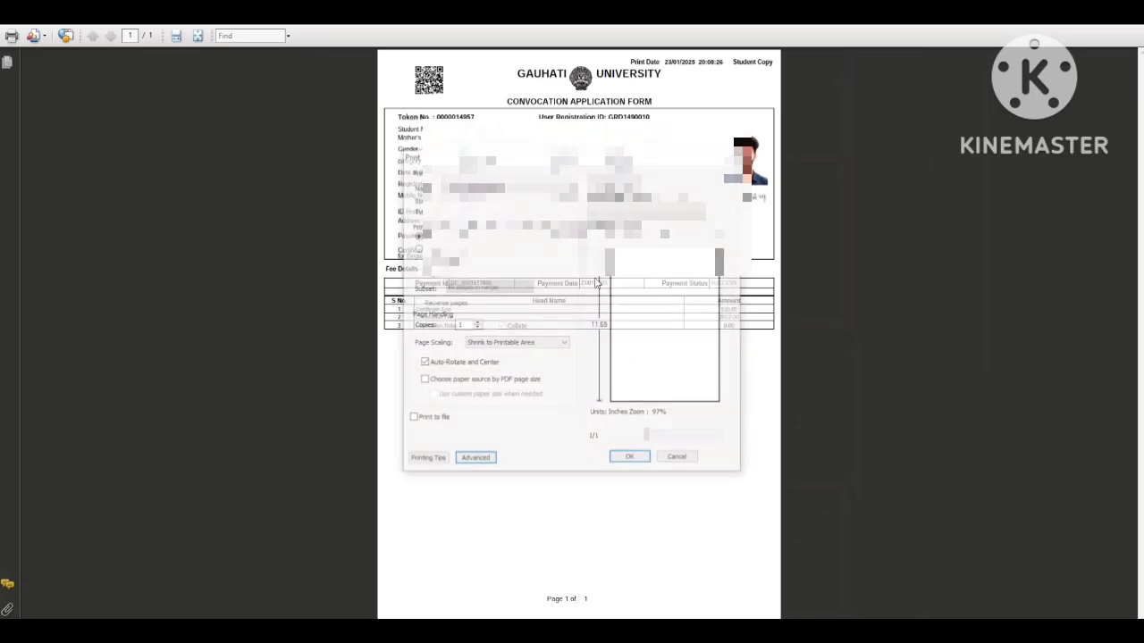